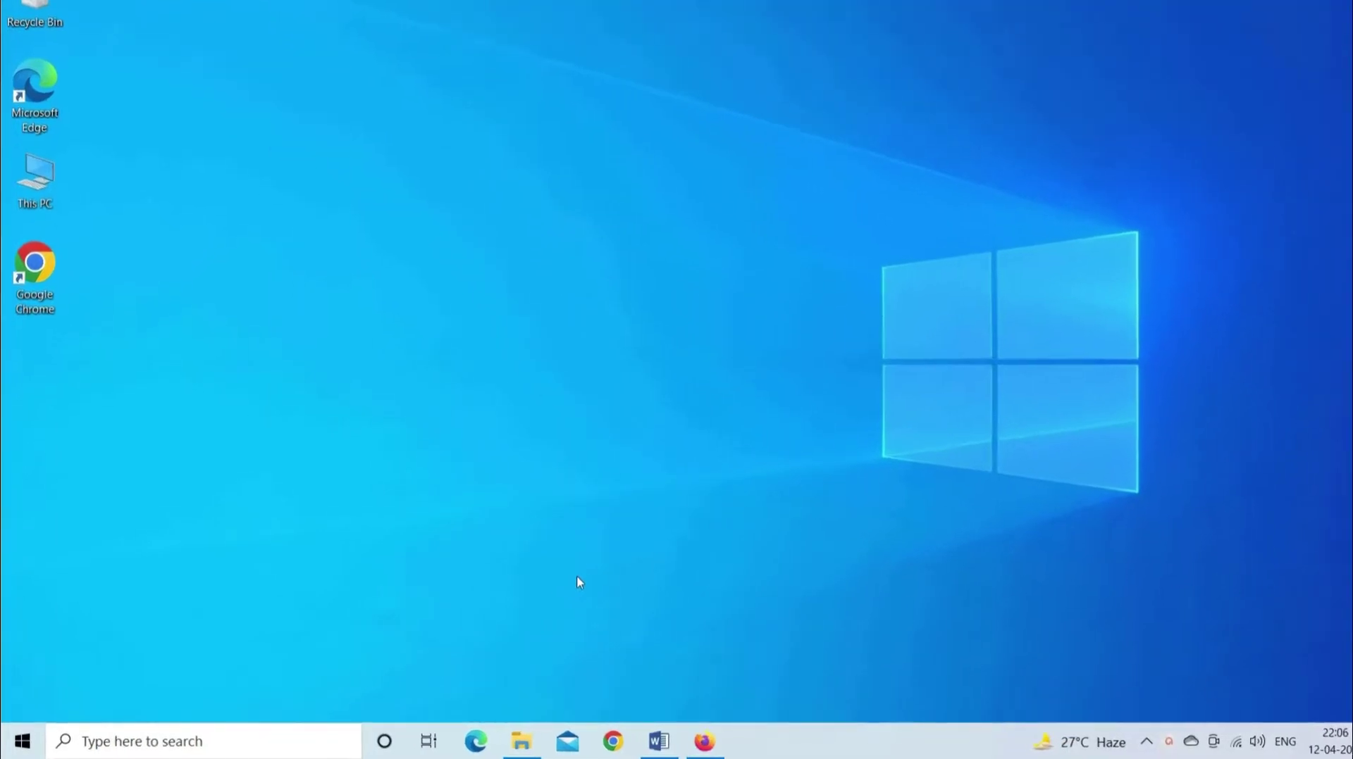
Step: Restart Windows using Restart in the Start menu's Power options
{"action": "left_click", "coordinate": [26, 734]}
{"action": "left_click", "coordinate": [24, 696]}
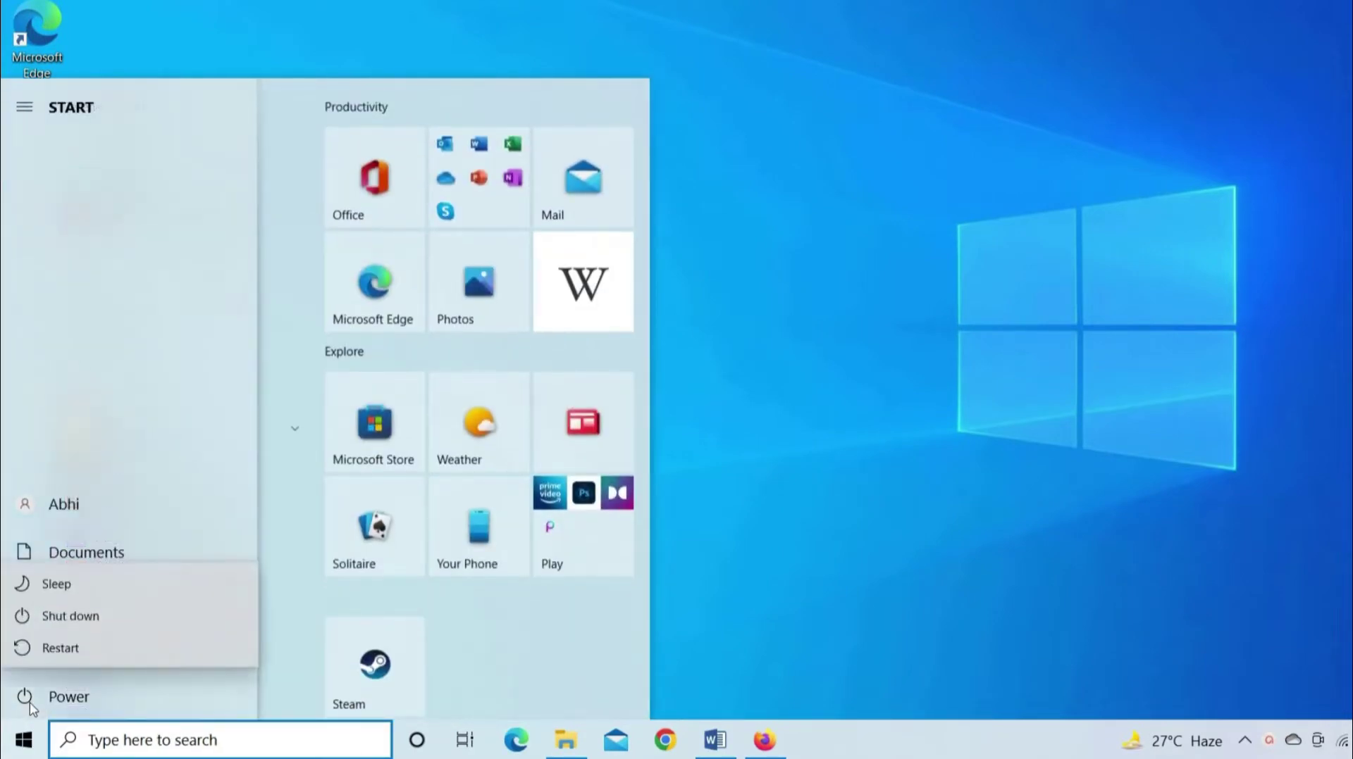
{"action": "left_click", "coordinate": [56, 645]}
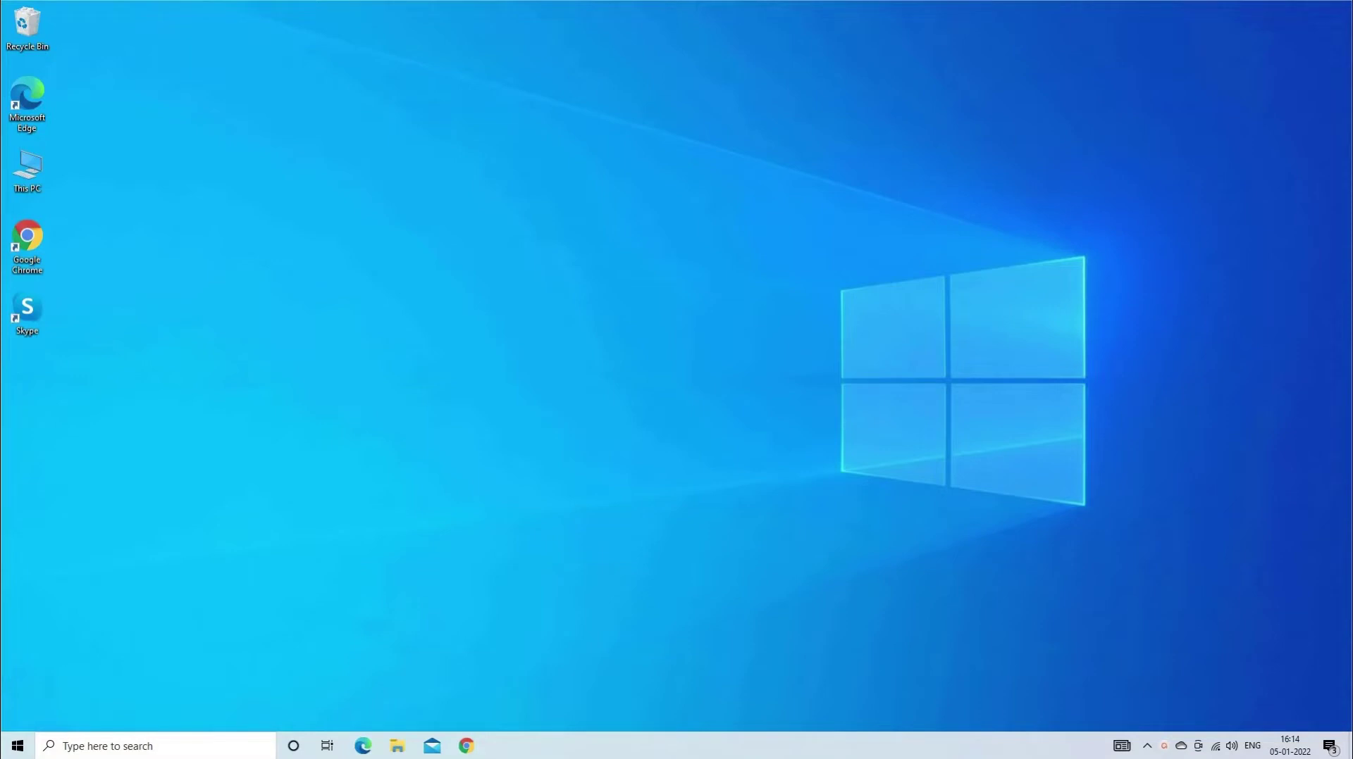
Step: Run chkdsk C: /f/r/x in an administrator Command Prompt
{"action": "left_click", "coordinate": [111, 746]}
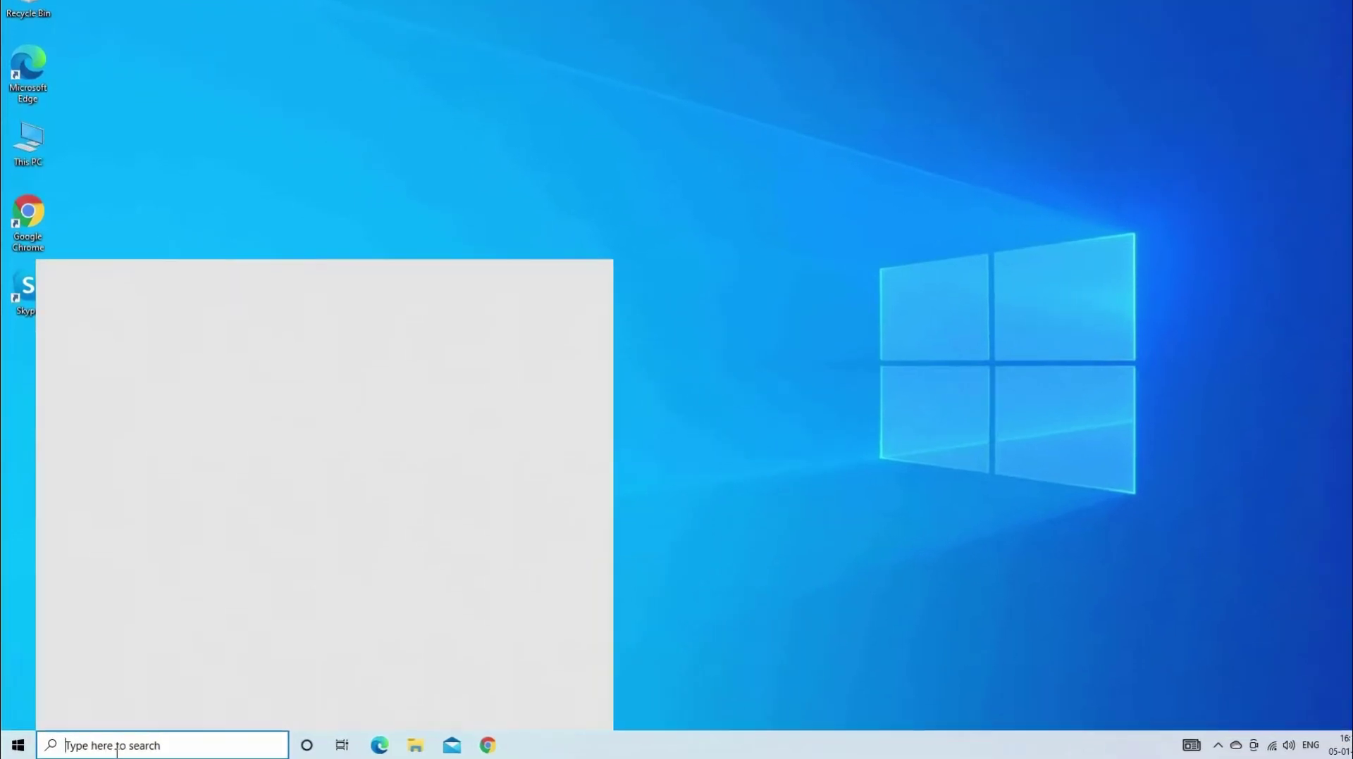
{"action": "type", "text": "cmd"}
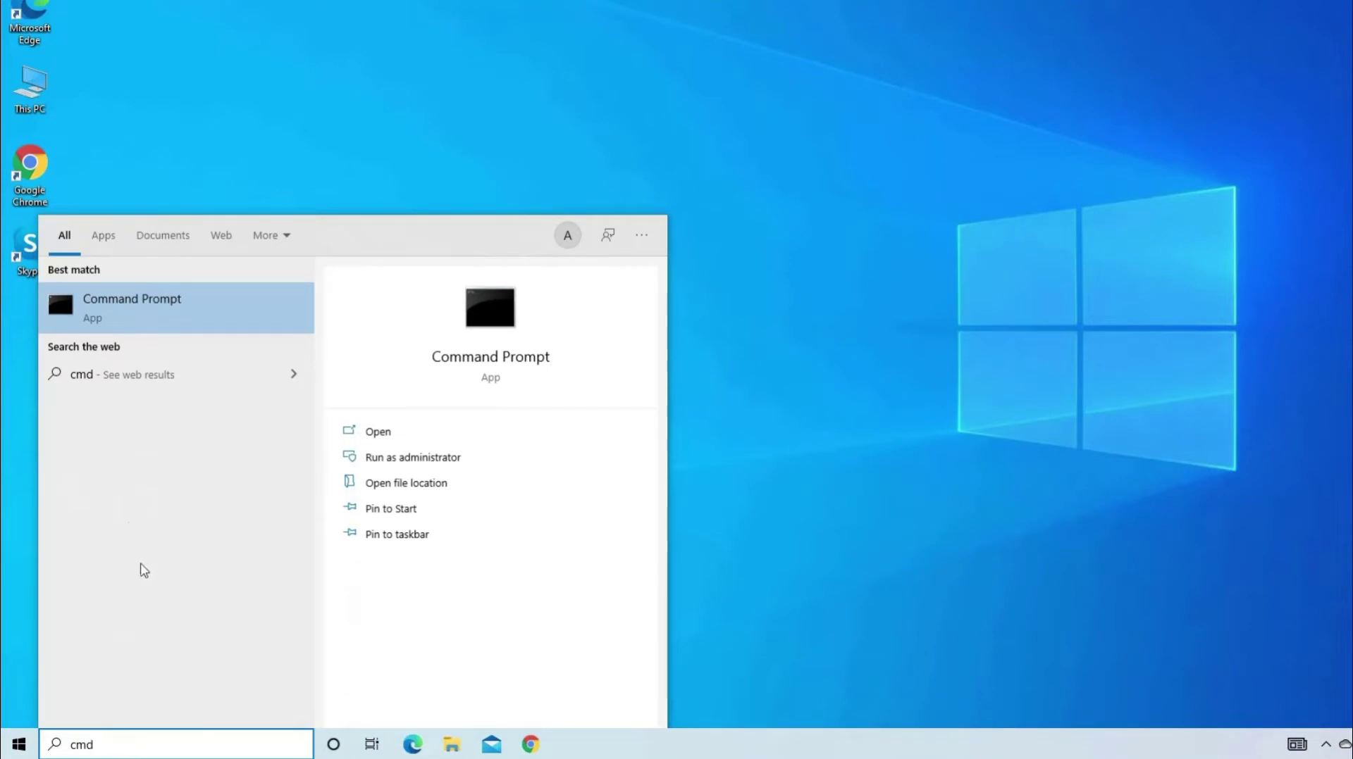
{"action": "right_click", "coordinate": [148, 312]}
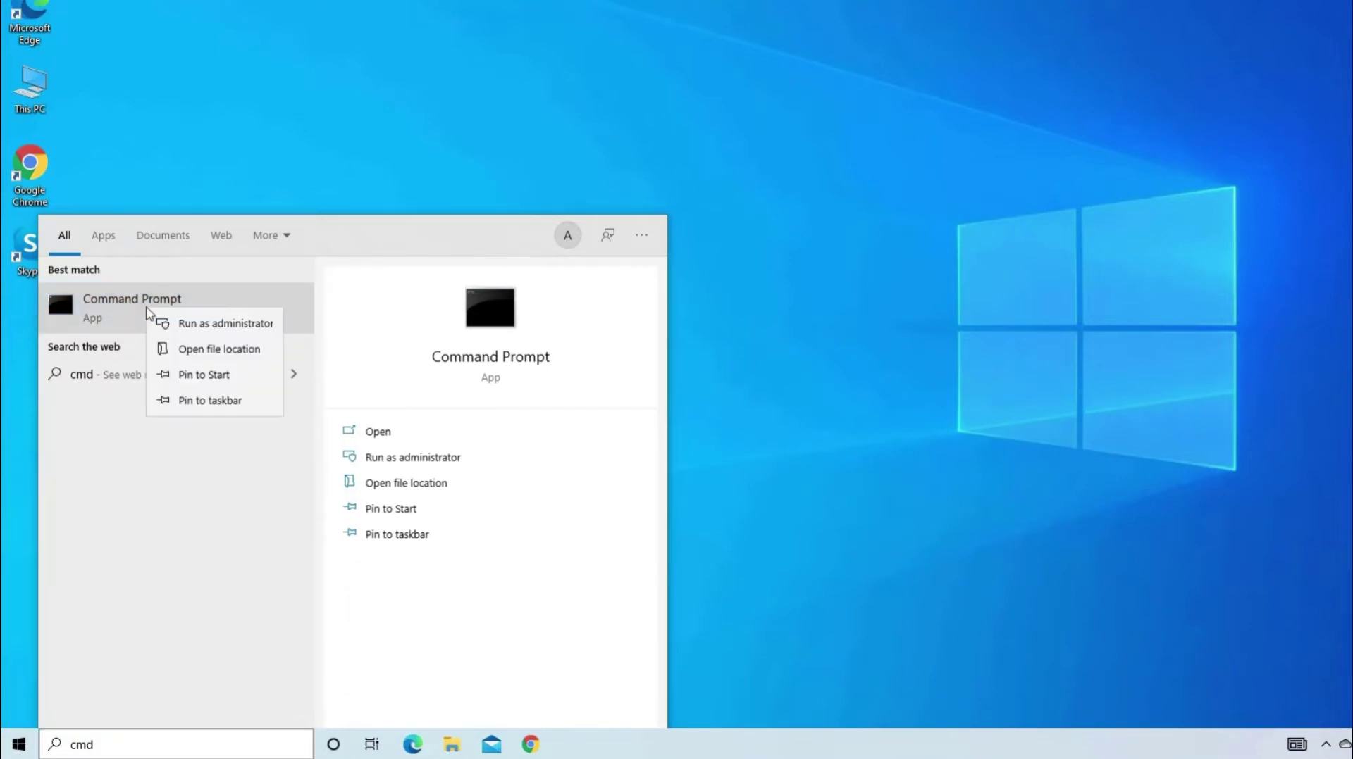
{"action": "left_click", "coordinate": [188, 324]}
{"action": "type", "text": "ch"}
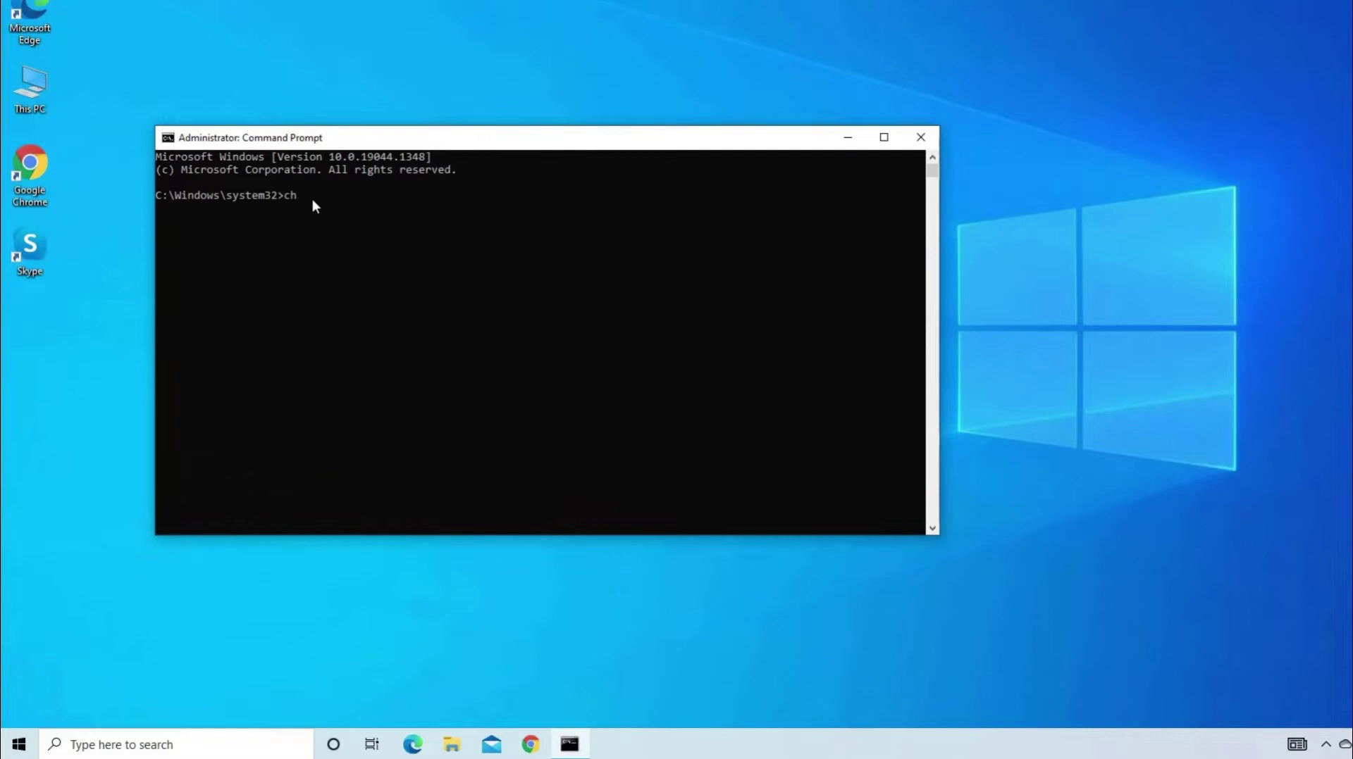
{"action": "type", "text": "kdsk C: /f/r/"}
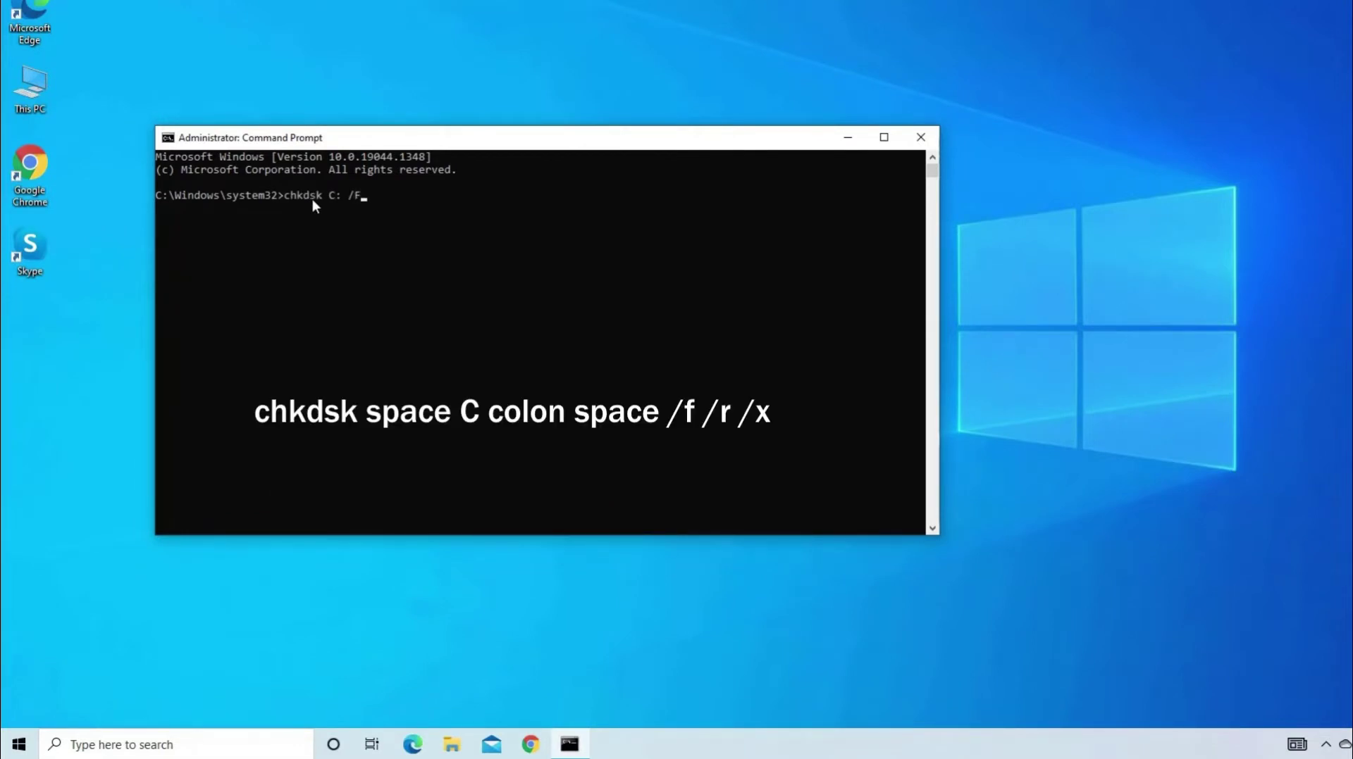
{"action": "type", "text": "x"}
{"action": "key", "text": "Return"}
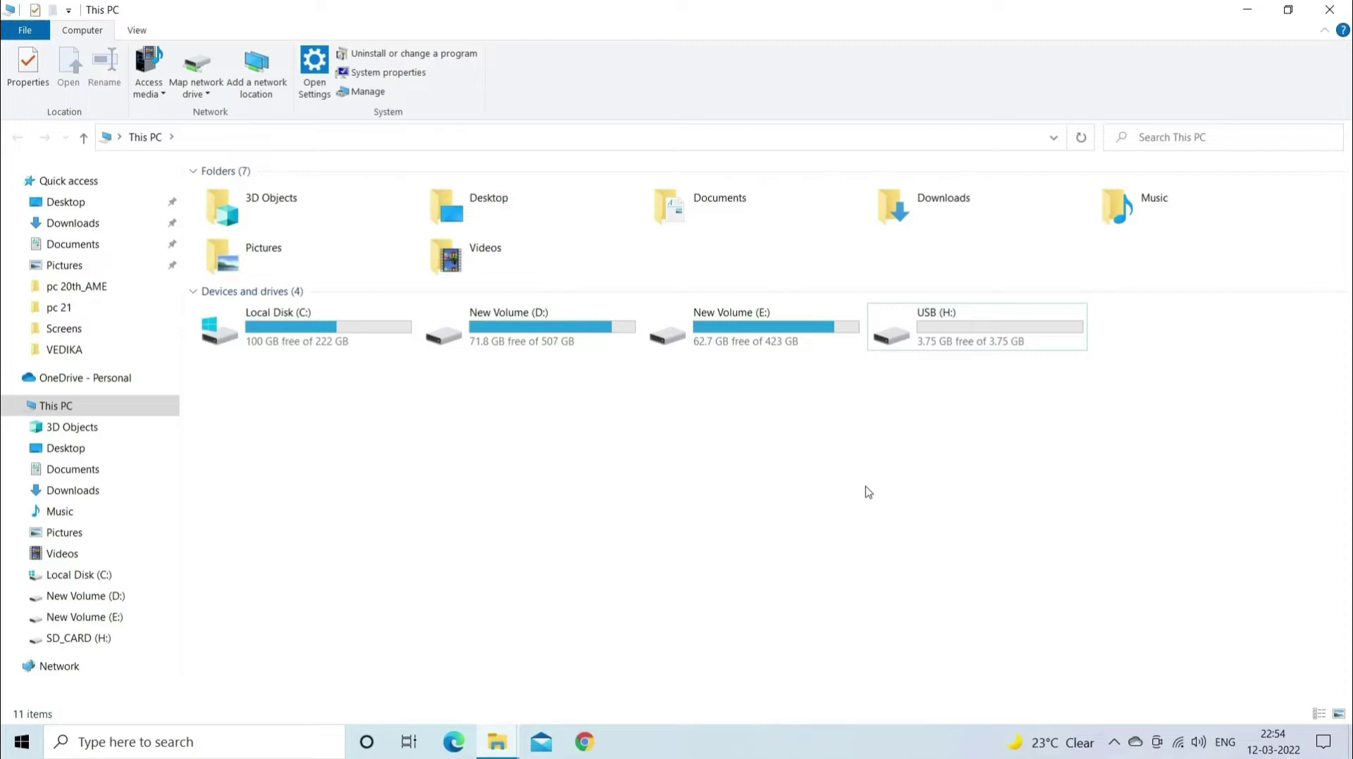
Step: Scan and repair the USB (H:) drive from its Properties Tools tab, then close the results
{"action": "right_click", "coordinate": [960, 322]}
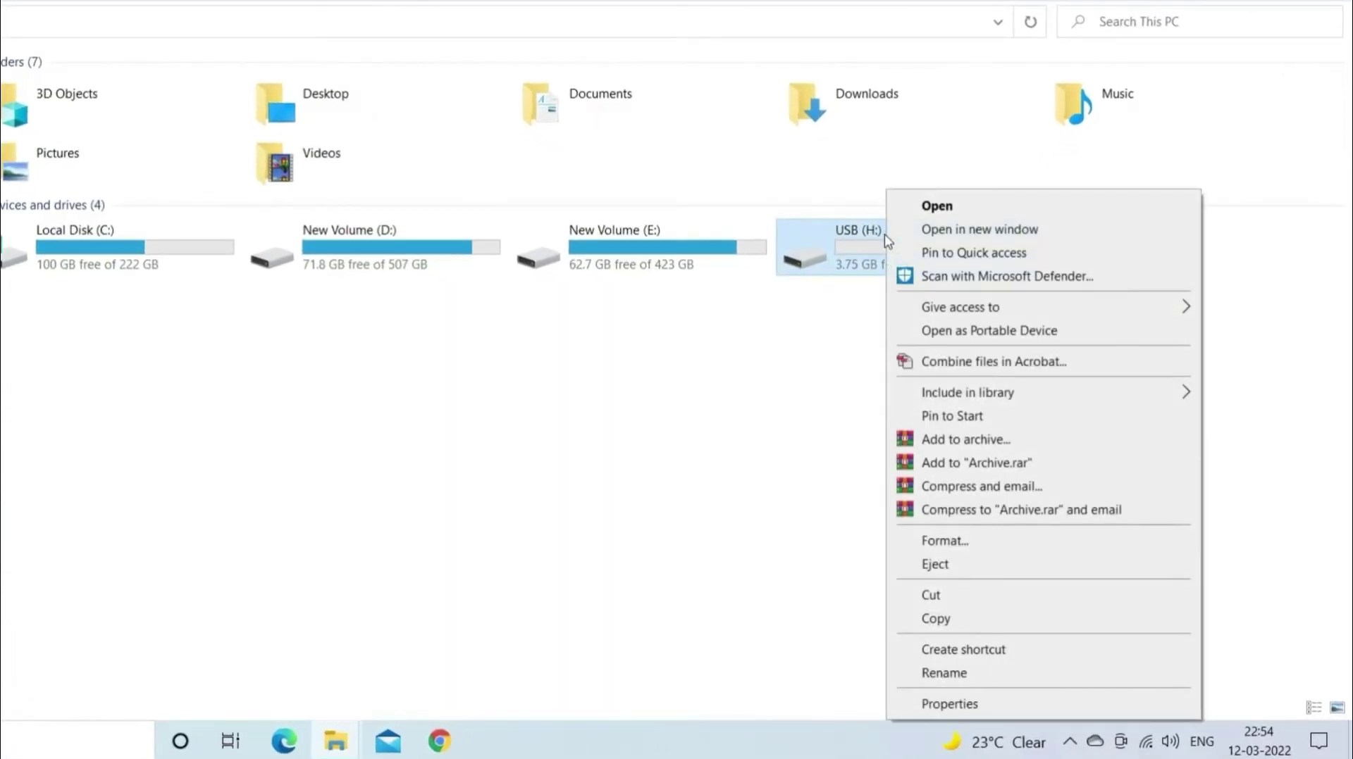
{"action": "left_click", "coordinate": [948, 704]}
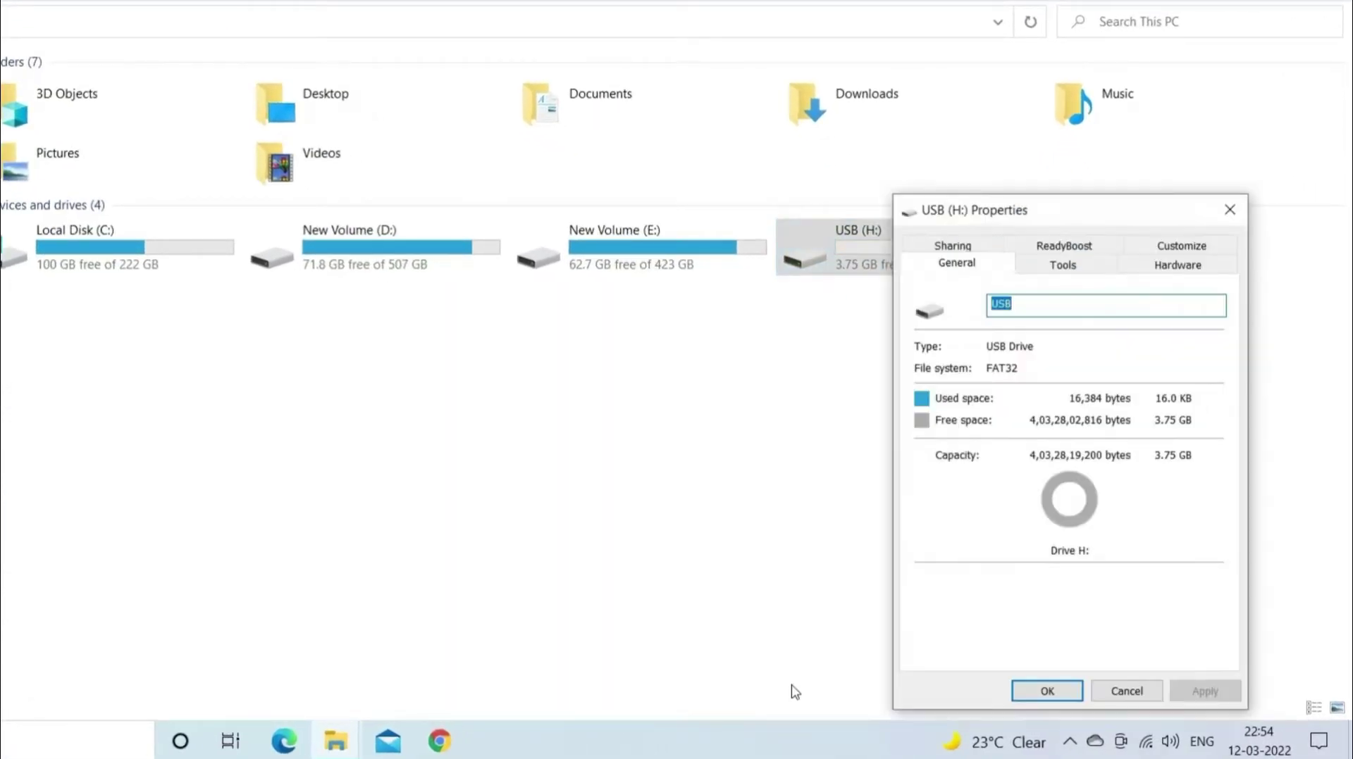
{"action": "left_click", "coordinate": [1062, 264]}
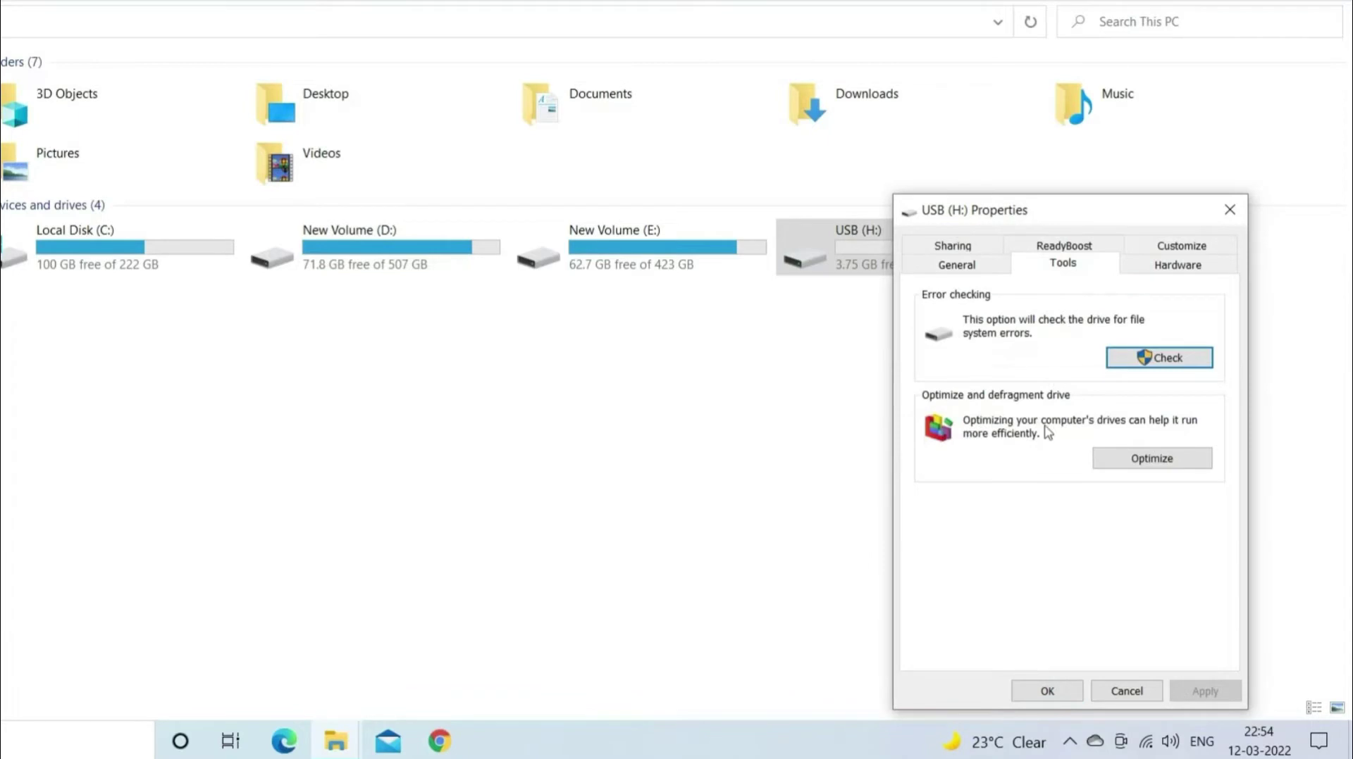
{"action": "left_click", "coordinate": [1158, 357]}
{"action": "left_click", "coordinate": [949, 211]}
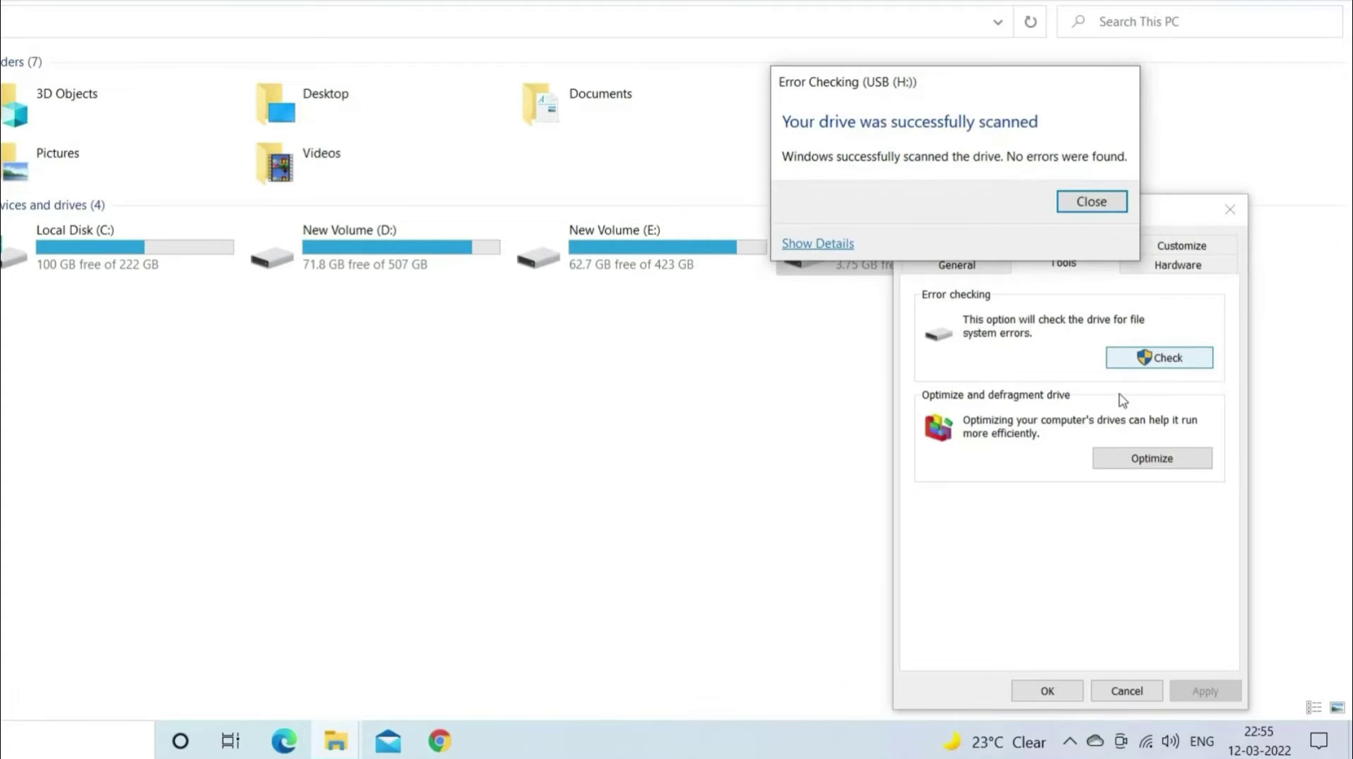
{"action": "left_click", "coordinate": [1091, 202]}
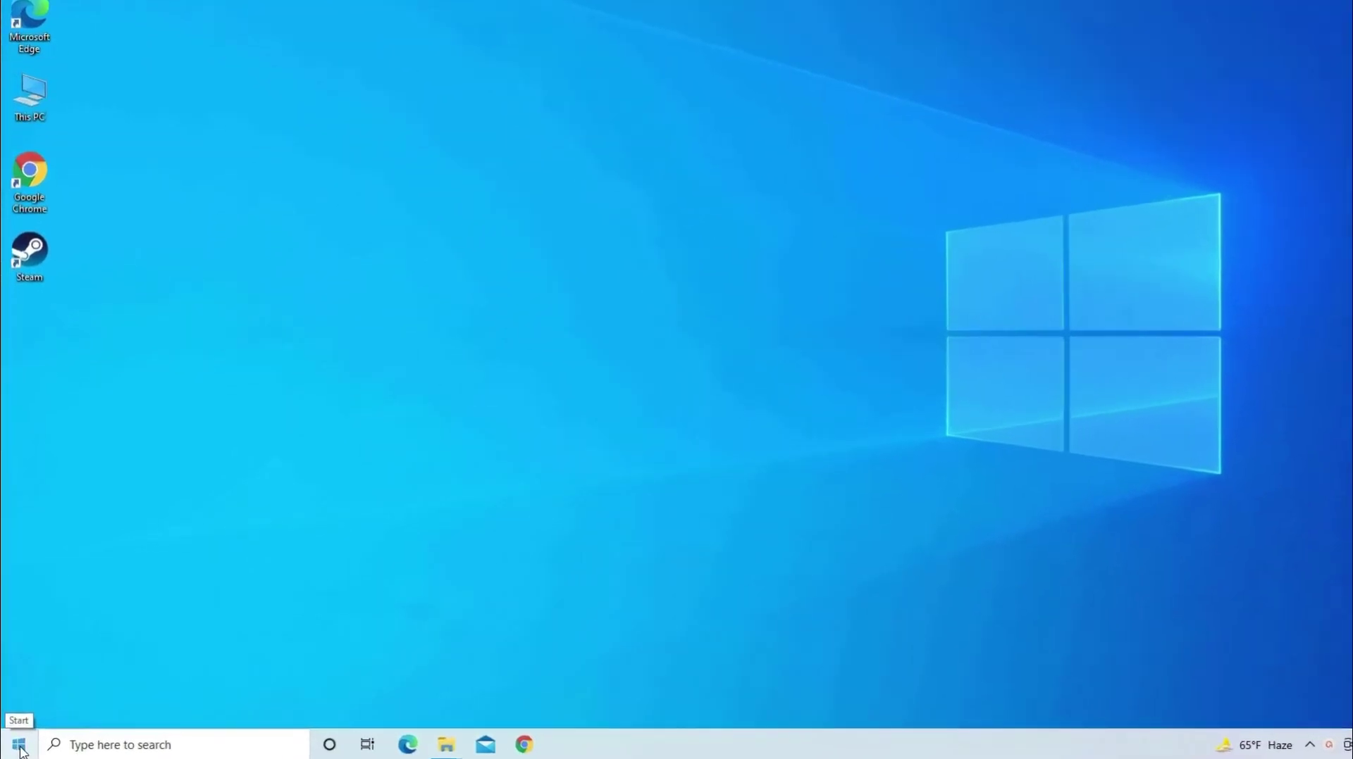
Step: View Update & Security's Additional troubleshooters list, then close Settings and open Windows search
{"action": "left_click", "coordinate": [20, 749]}
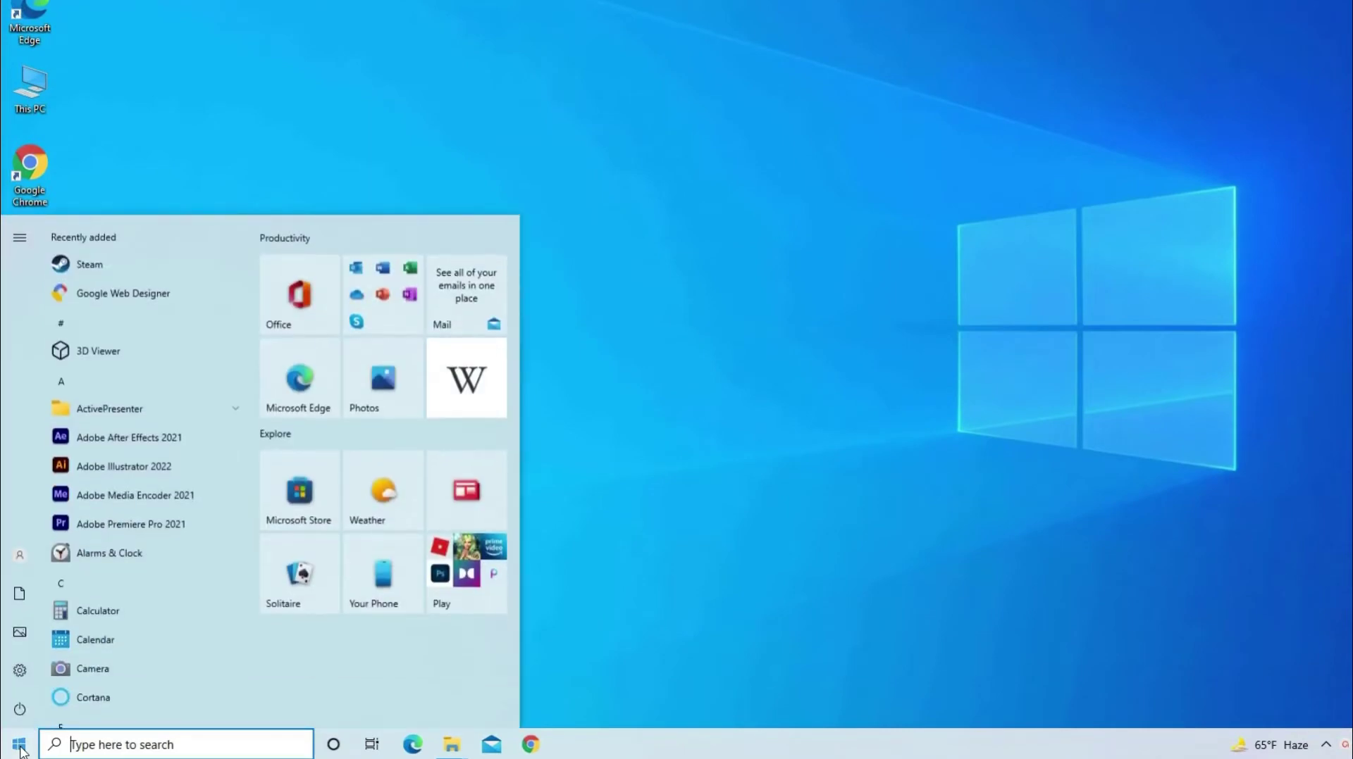
{"action": "mouse_move", "coordinate": [21, 673]}
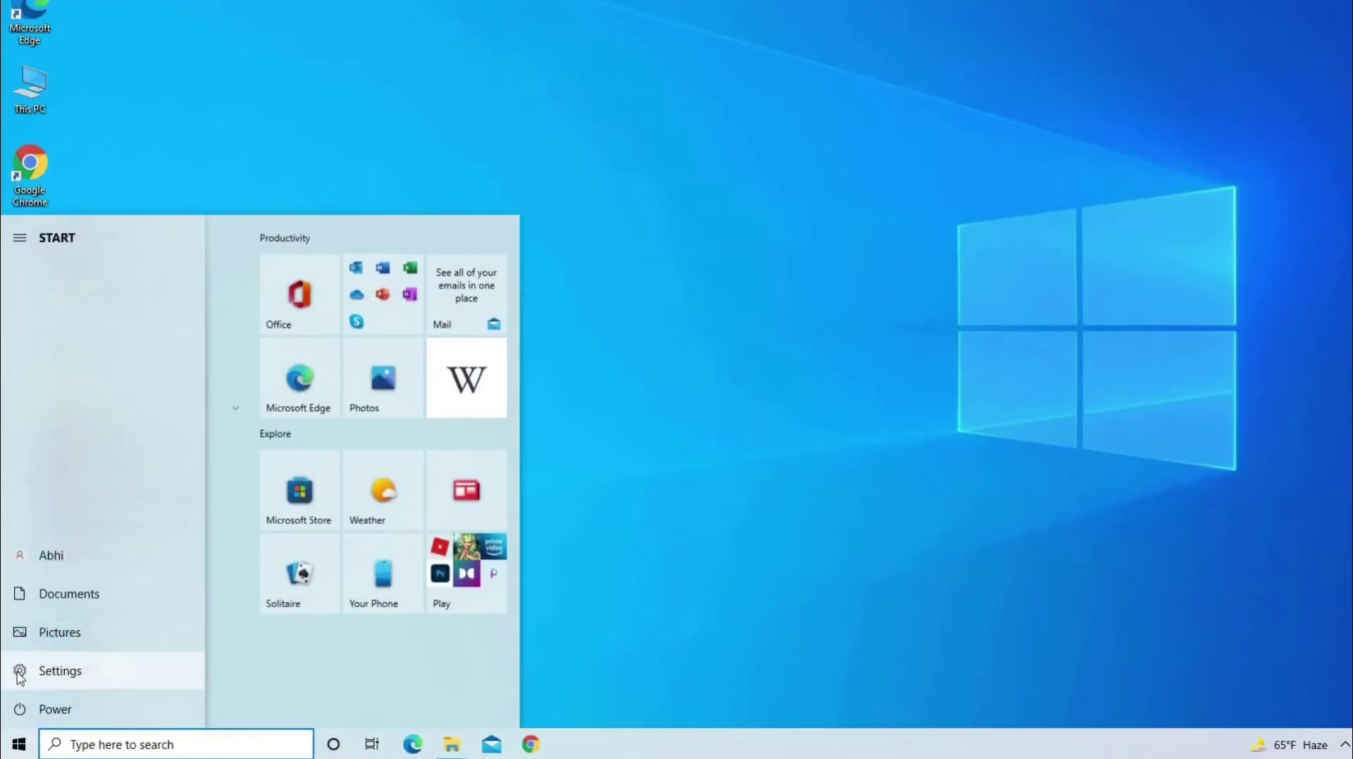
{"action": "left_click", "coordinate": [62, 672]}
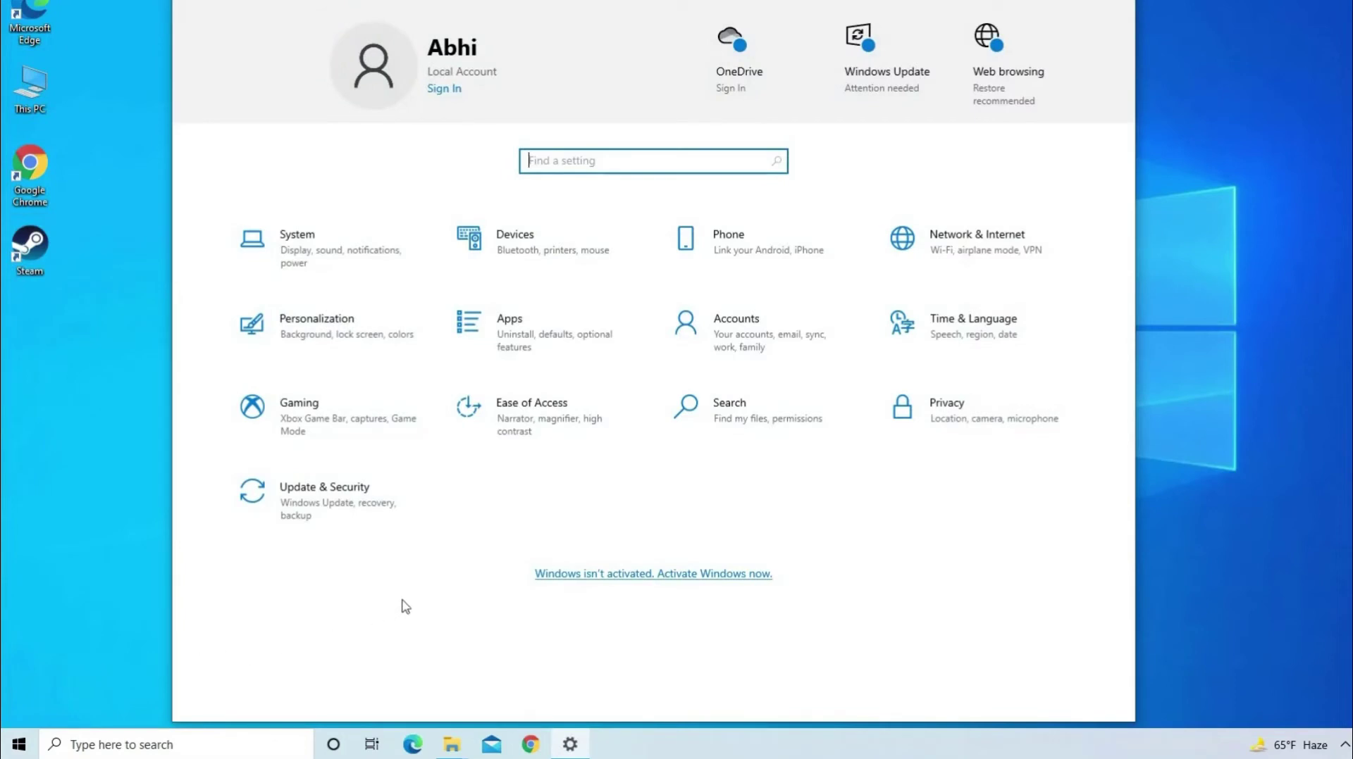
{"action": "left_click", "coordinate": [306, 507]}
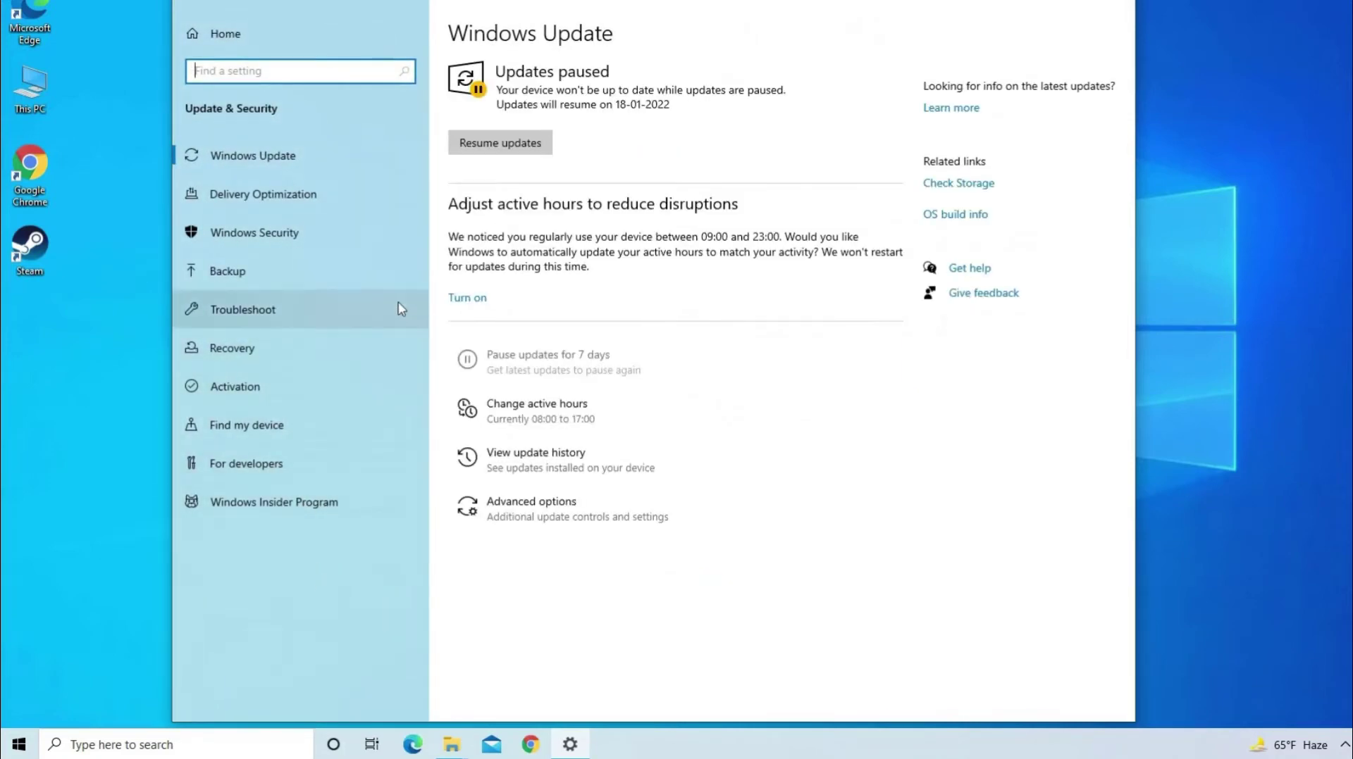
{"action": "left_click", "coordinate": [278, 314]}
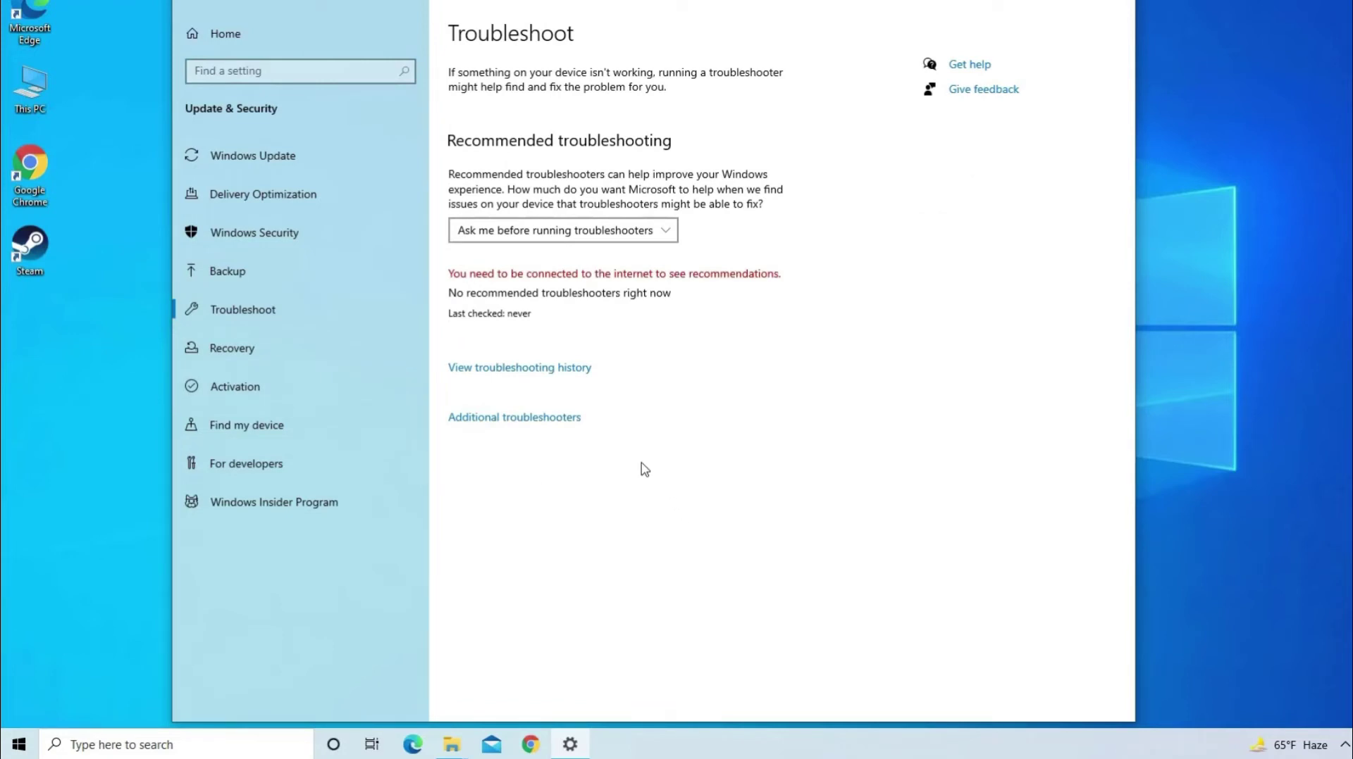
{"action": "left_click", "coordinate": [511, 420]}
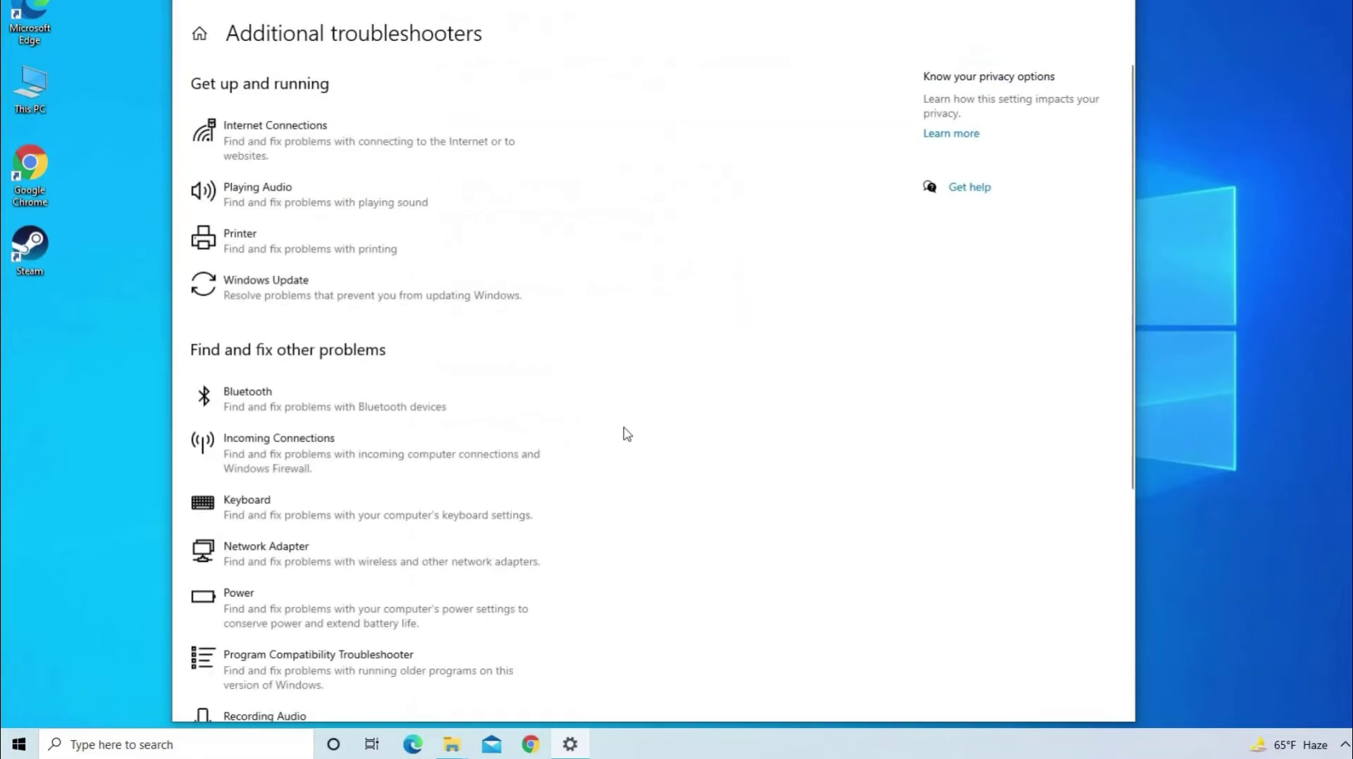
{"action": "left_click", "coordinate": [1125, 3]}
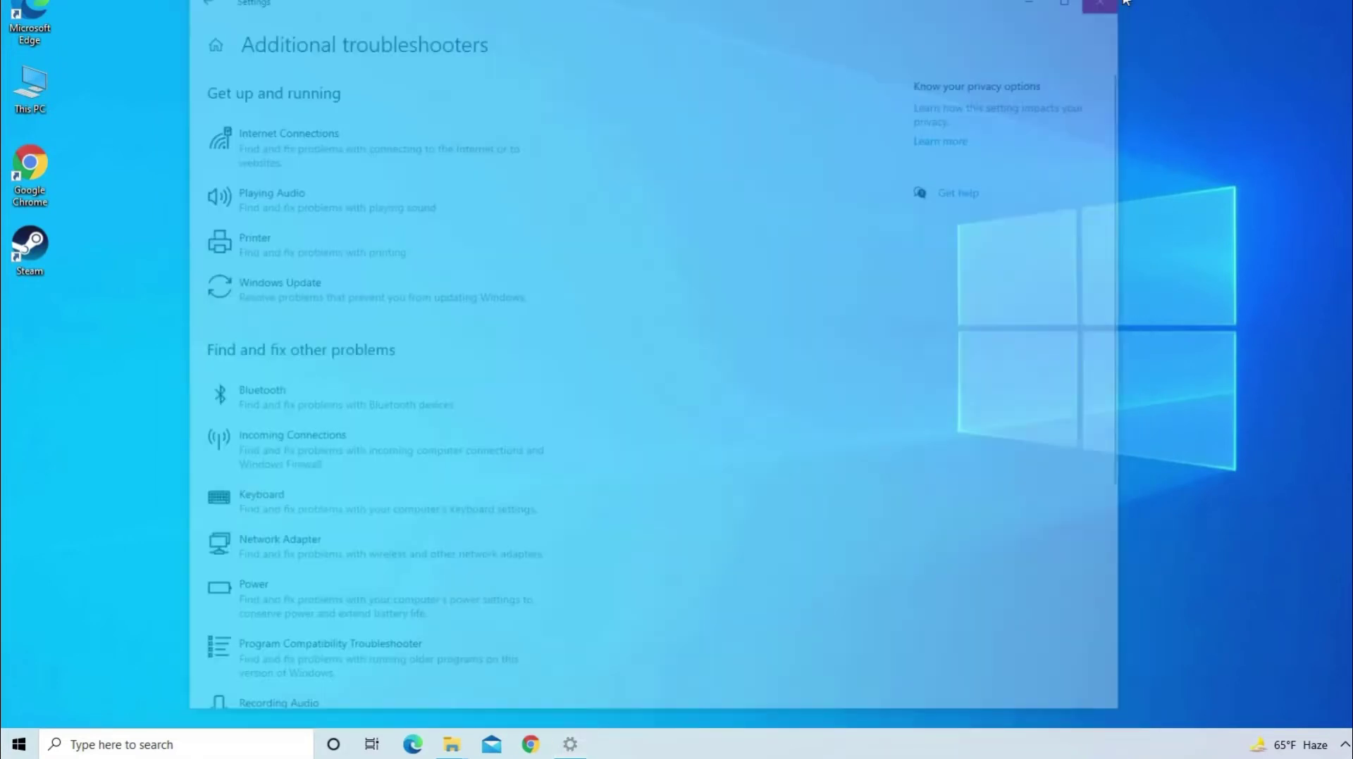
{"action": "left_click", "coordinate": [186, 748]}
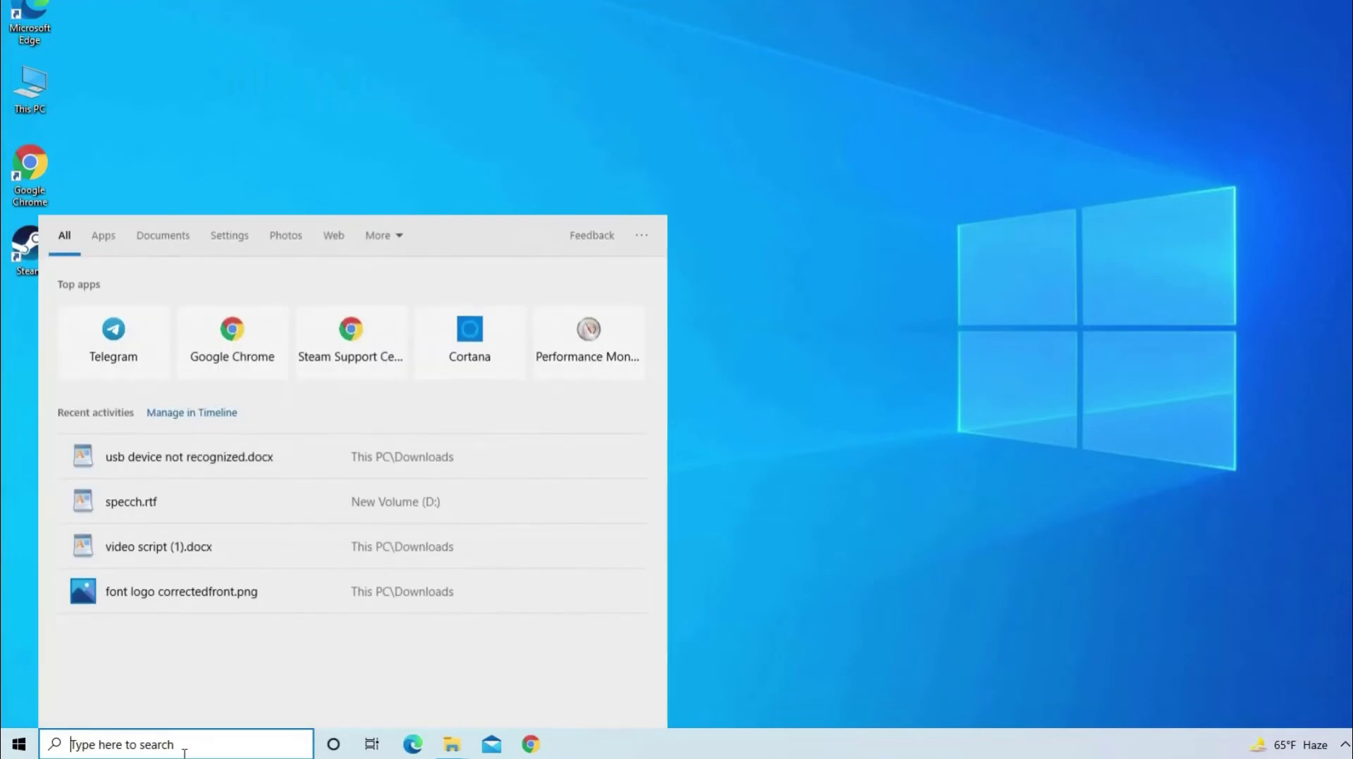
Step: Start Command Prompt as administrator and enter msdt.exe -id devicediagnostic
{"action": "type", "text": "CMD"}
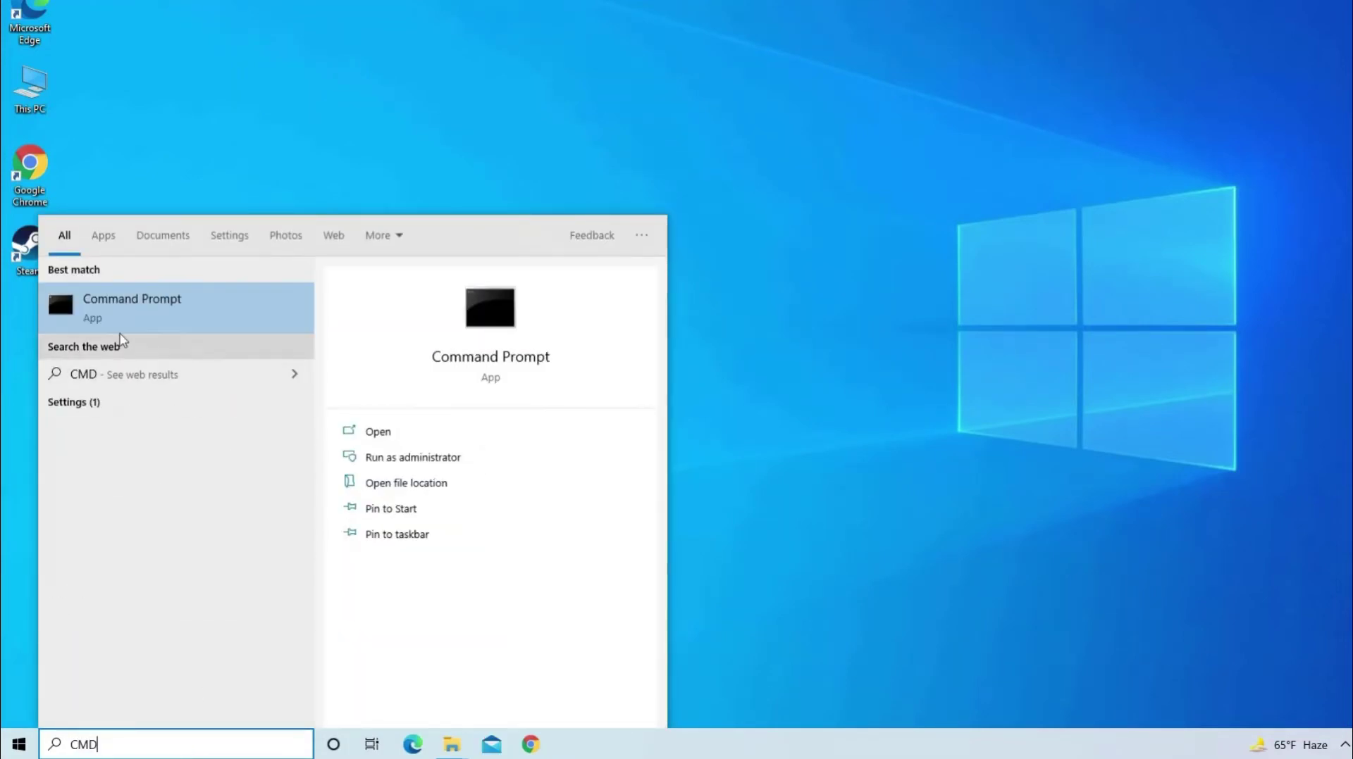
{"action": "right_click", "coordinate": [150, 310]}
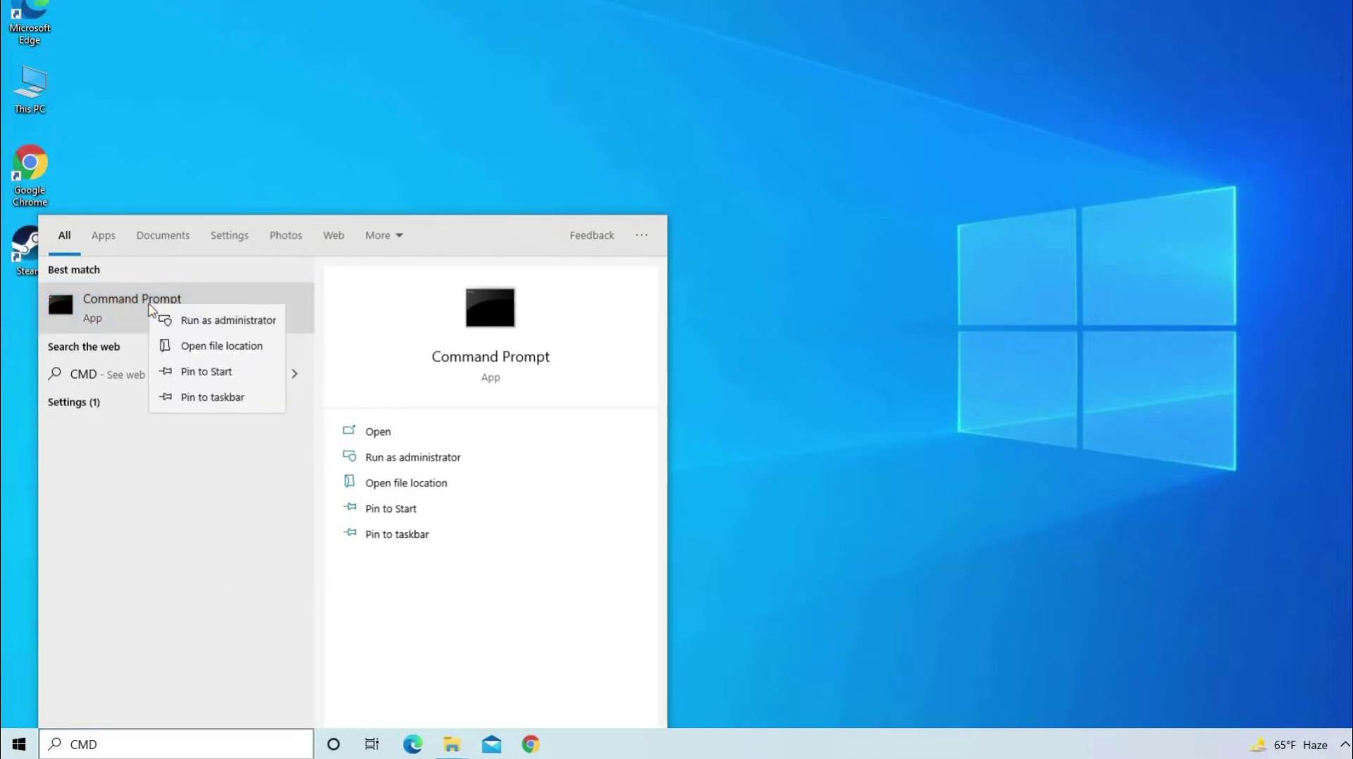
{"action": "left_click", "coordinate": [215, 325]}
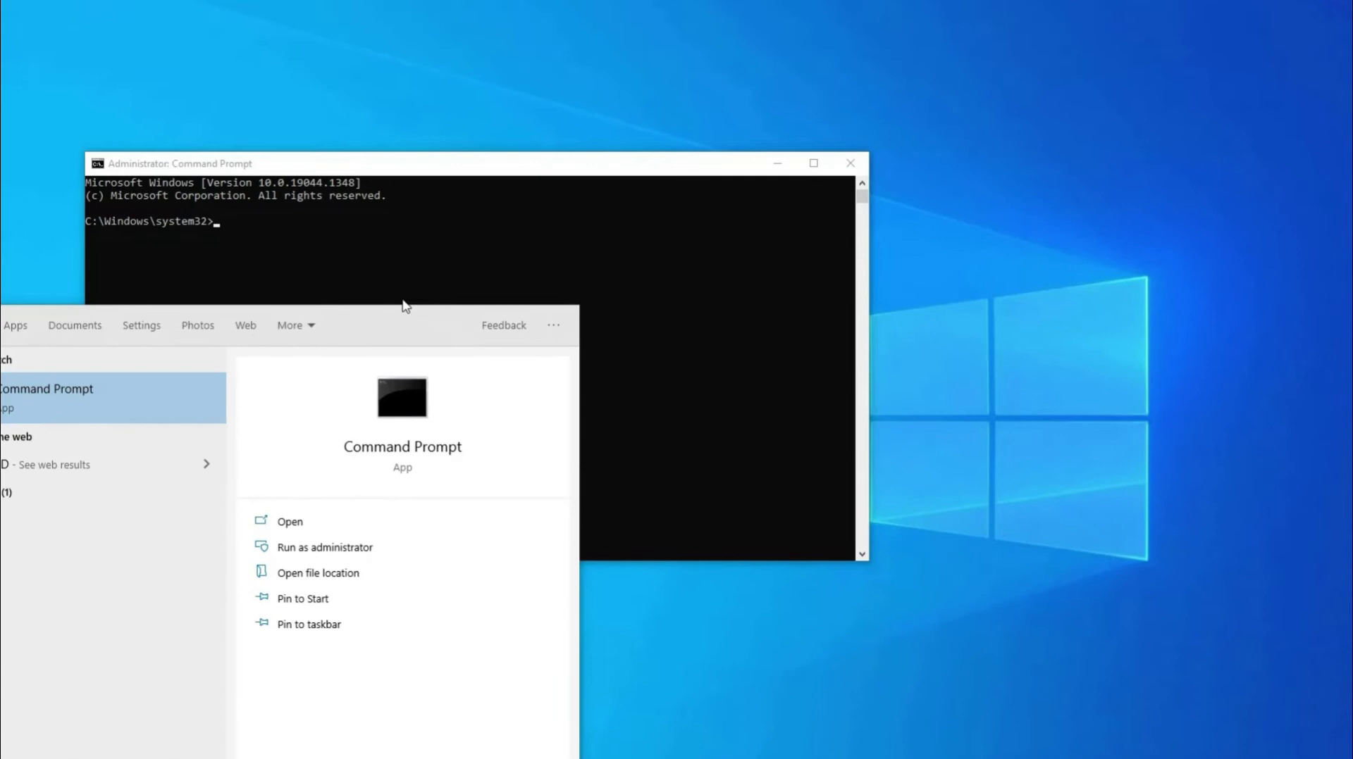
{"action": "type", "text": "ms"}
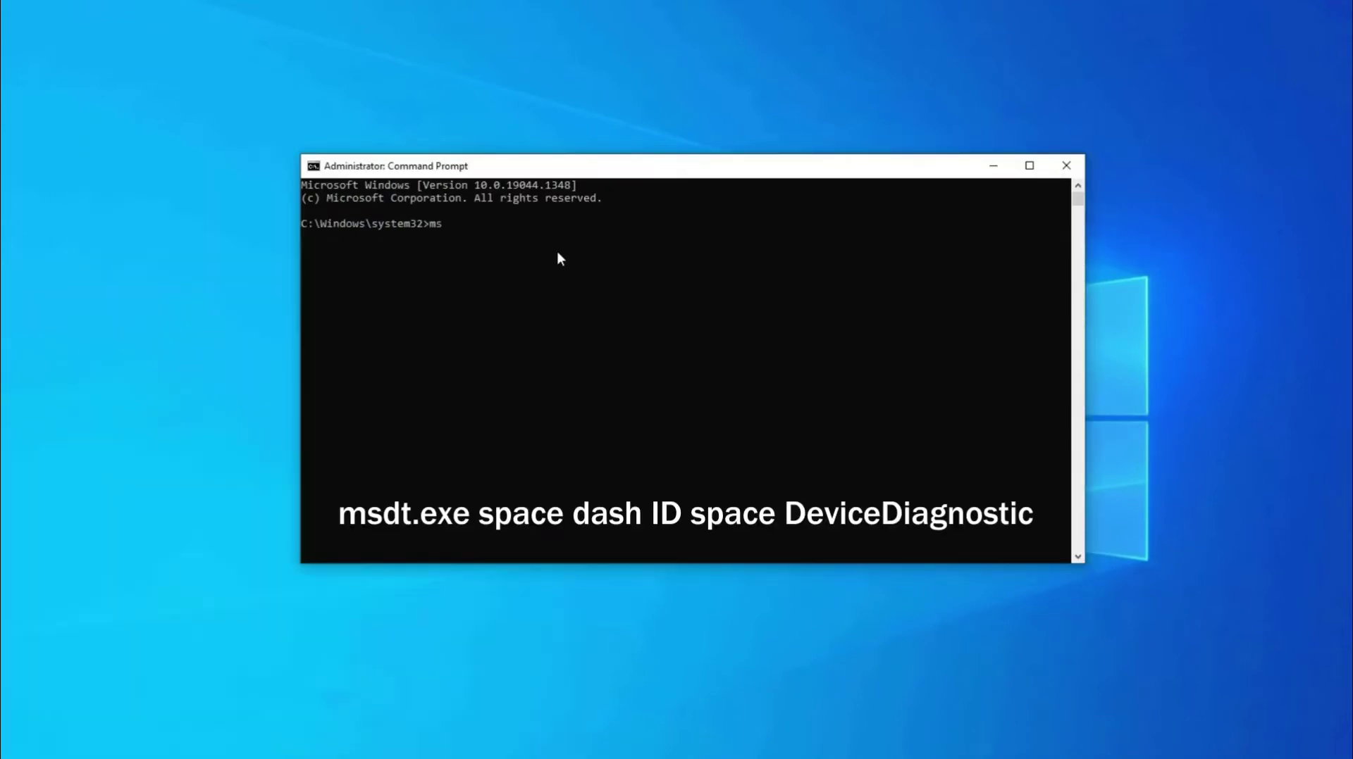
{"action": "type", "text": "dt.exe -id device"}
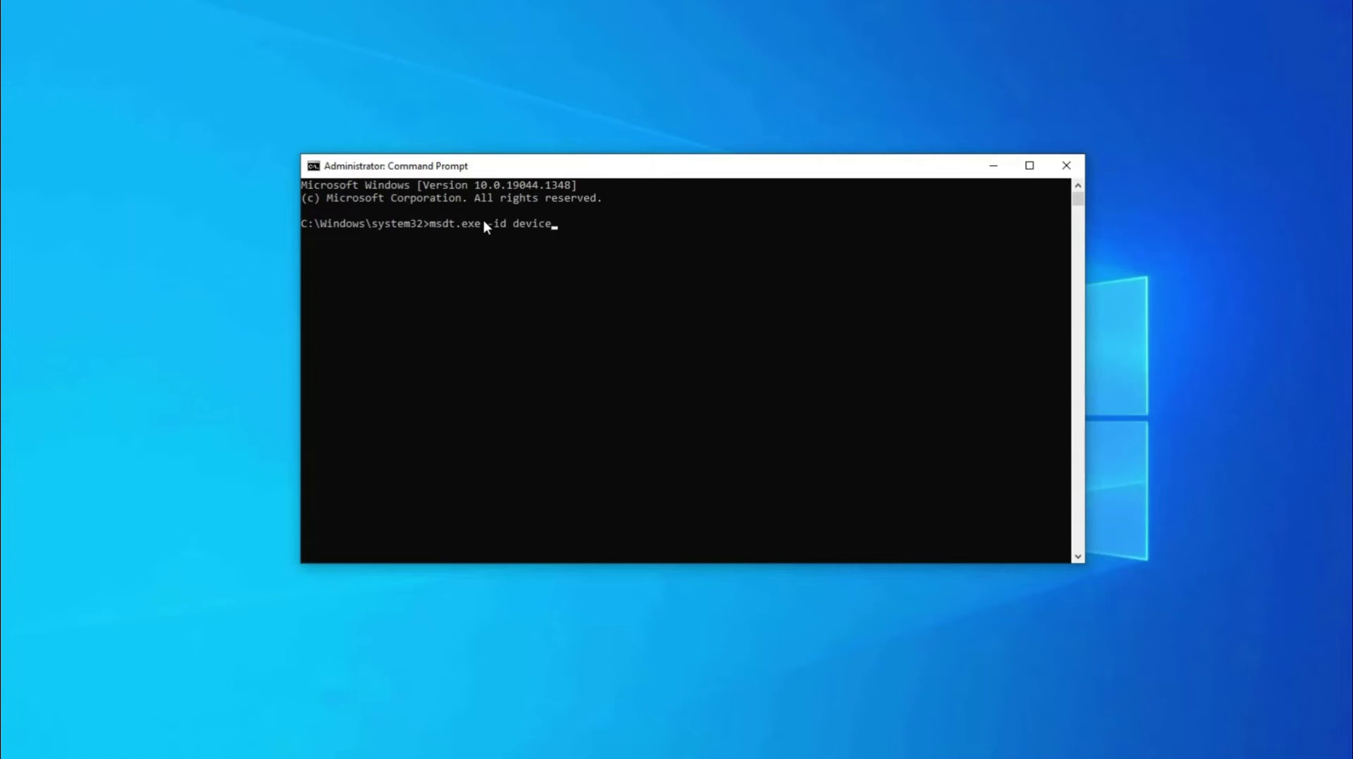
{"action": "type", "text": "diagnostic"}
Step: Run the Hardware and Devices troubleshooter with automatic repairs on, enabling automatic driver checking
{"action": "key", "text": "Return"}
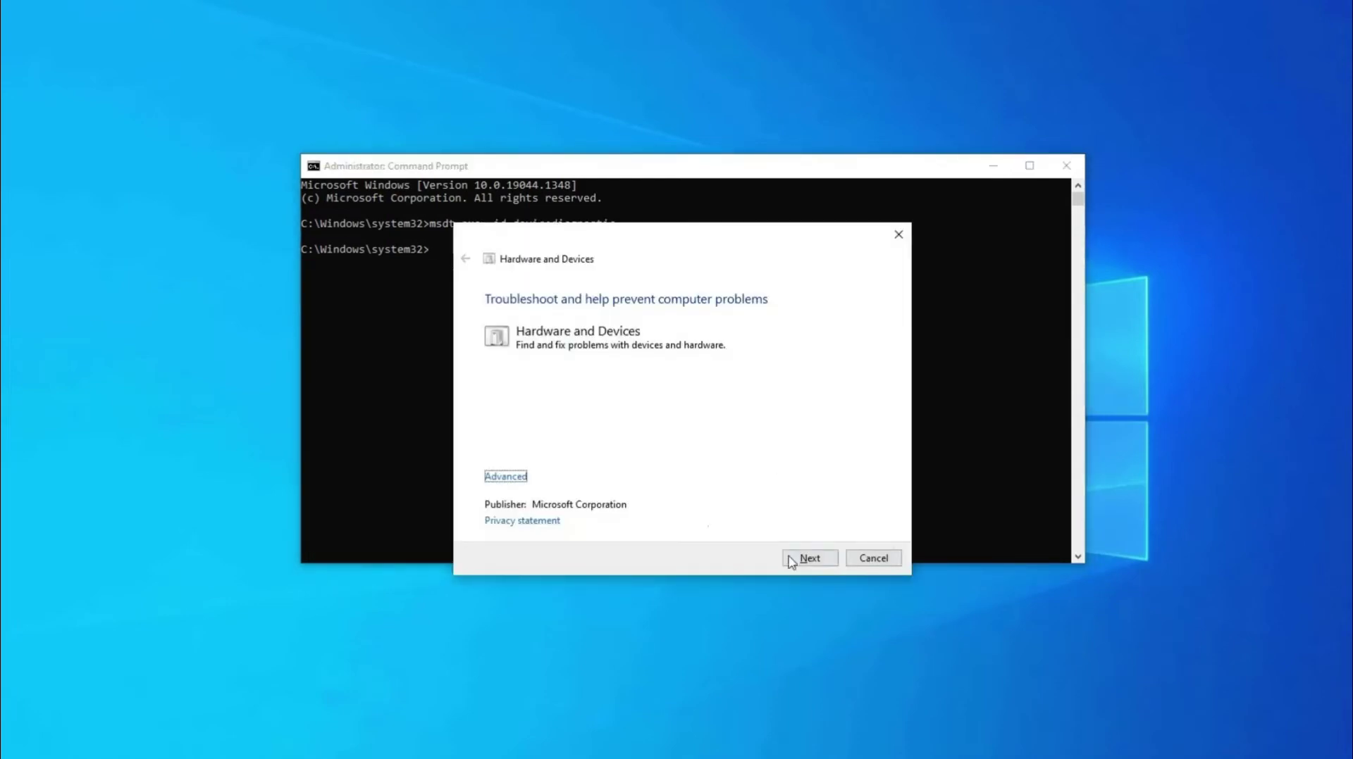
{"action": "left_click", "coordinate": [513, 479]}
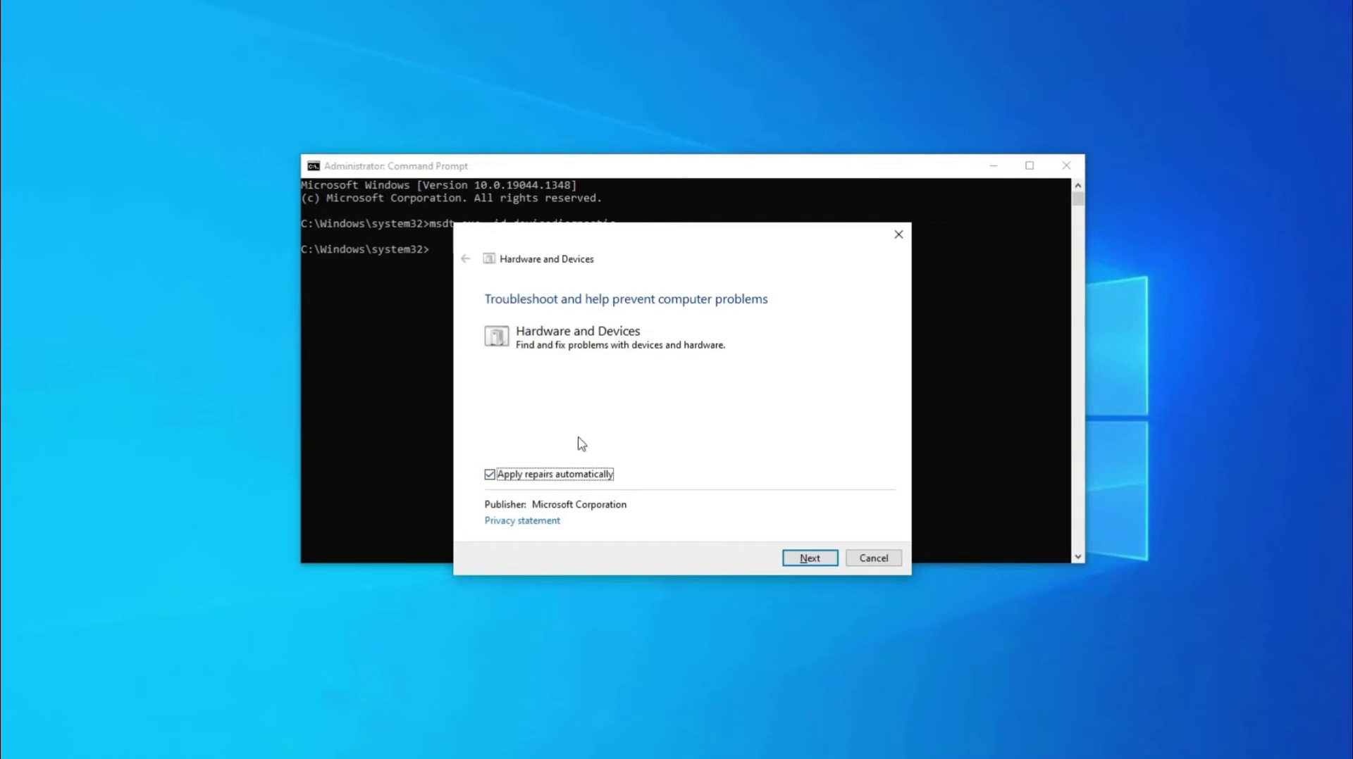
{"action": "left_click", "coordinate": [490, 476]}
{"action": "left_click", "coordinate": [490, 476]}
{"action": "left_click", "coordinate": [810, 558]}
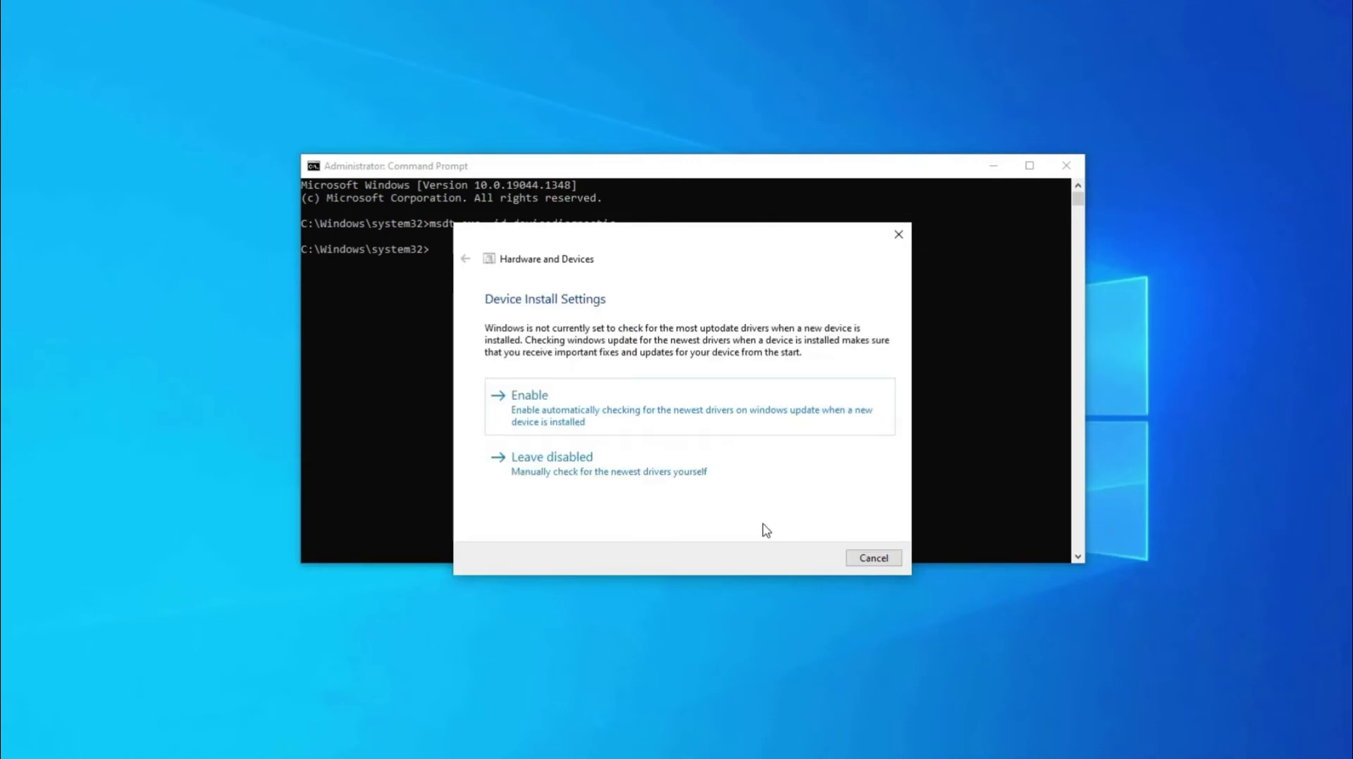
{"action": "left_click", "coordinate": [555, 409]}
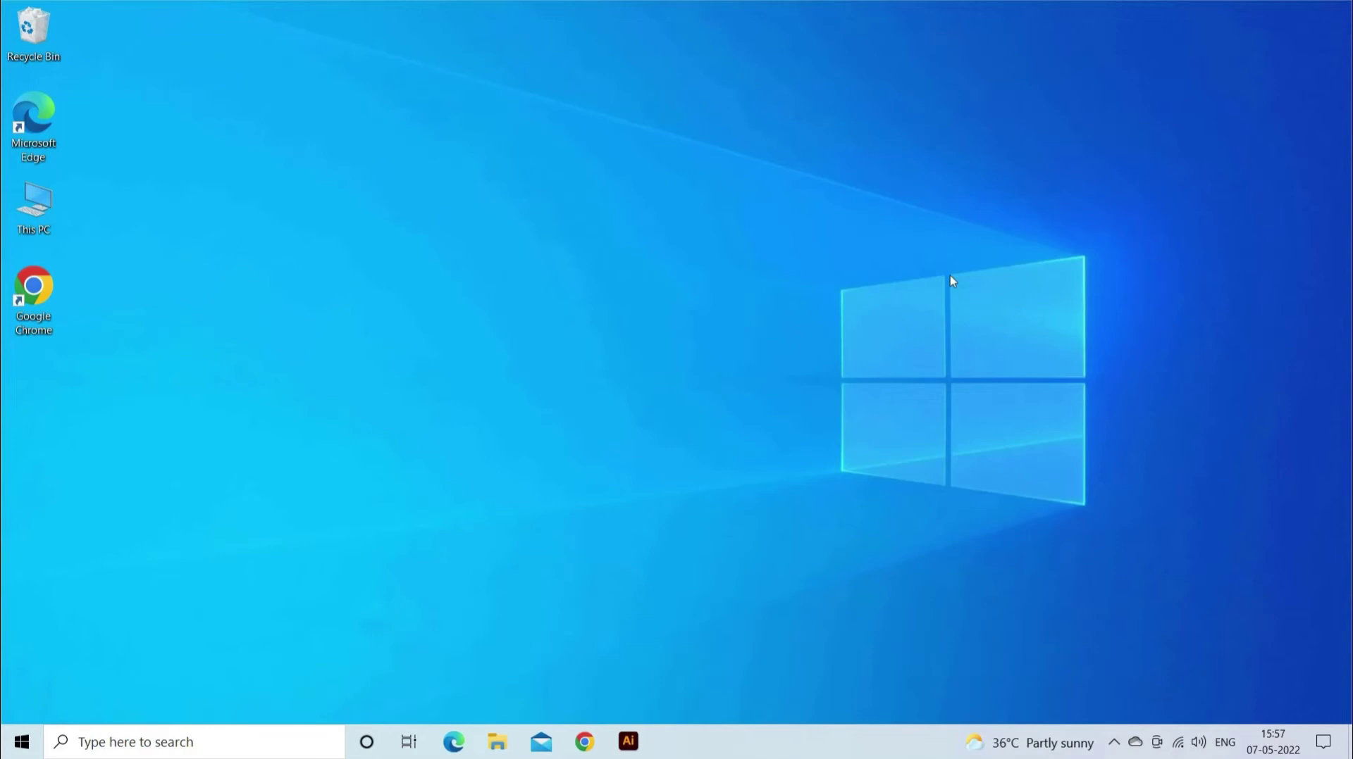
Step: Launch Device Manager with devmgmt.msc and expand Disk drives
{"action": "key", "text": "super+r"}
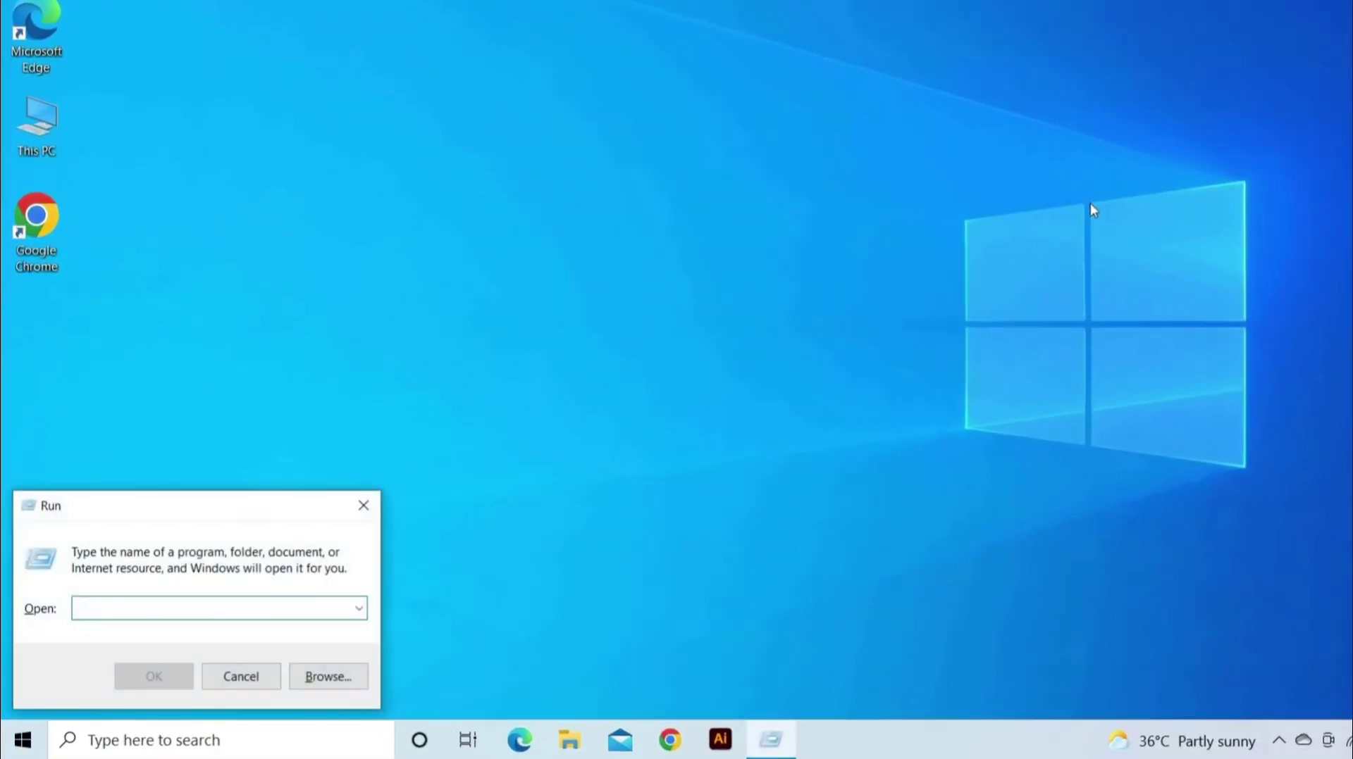
{"action": "type", "text": "devmgmt"}
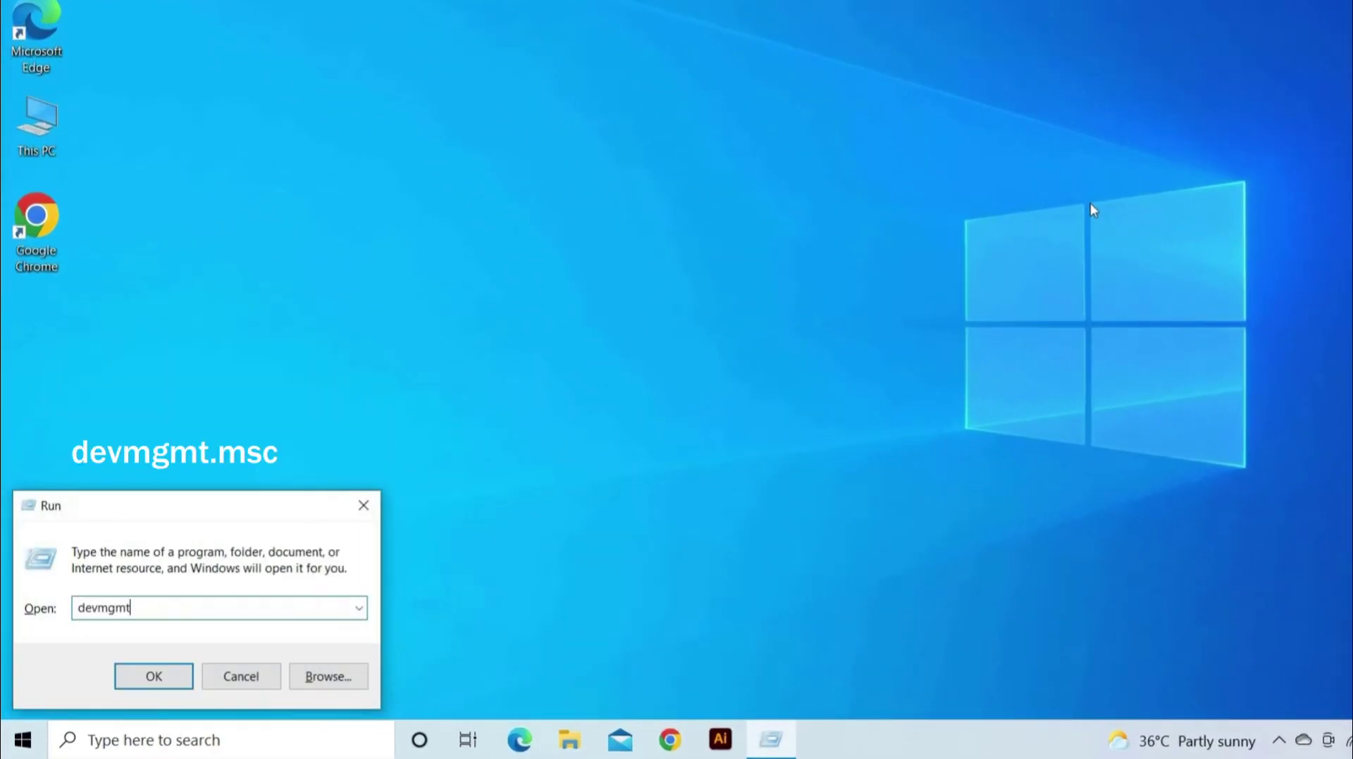
{"action": "type", "text": ".msc"}
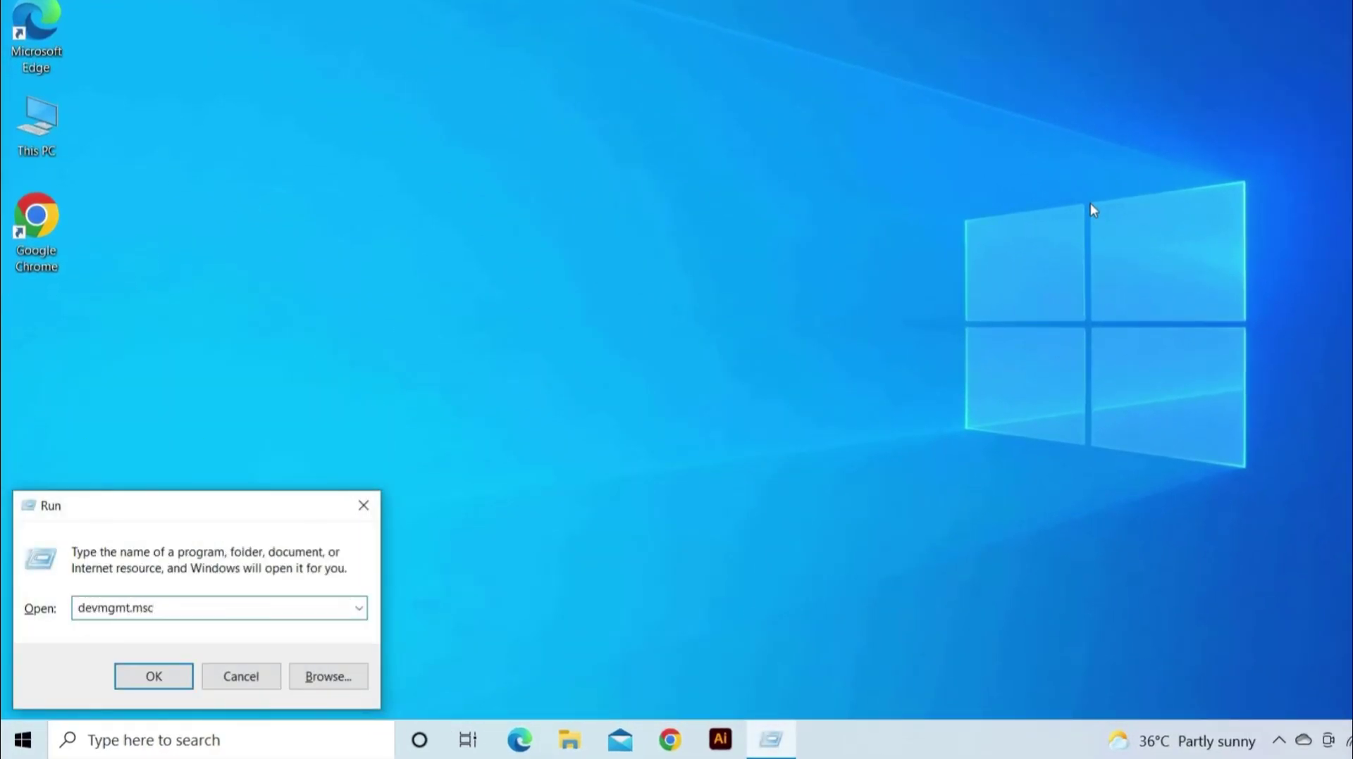
{"action": "key", "text": "Return"}
{"action": "left_click", "coordinate": [177, 243]}
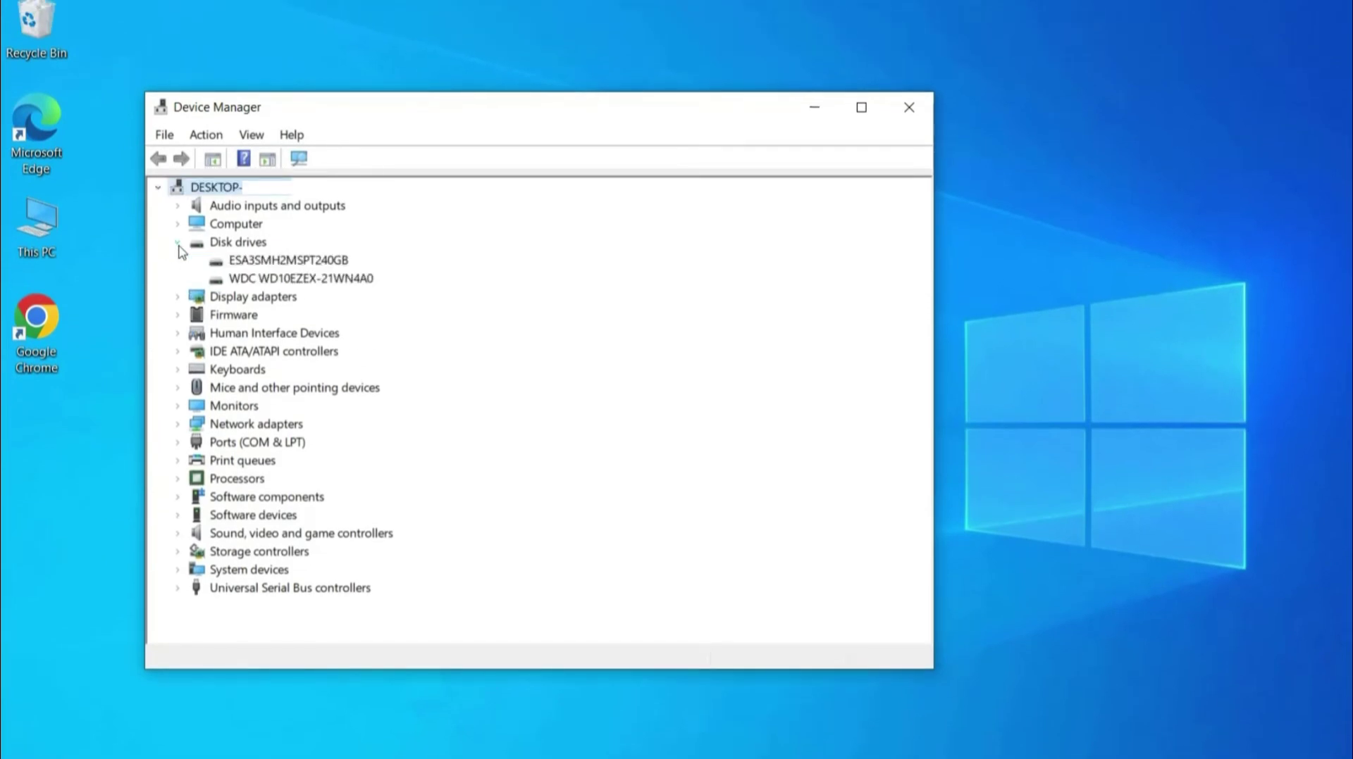
Step: Search automatically for an updated ESA3SMH2MSPT240GB disk driver, then close Device Manager
{"action": "left_click", "coordinate": [283, 264]}
{"action": "right_click", "coordinate": [283, 264]}
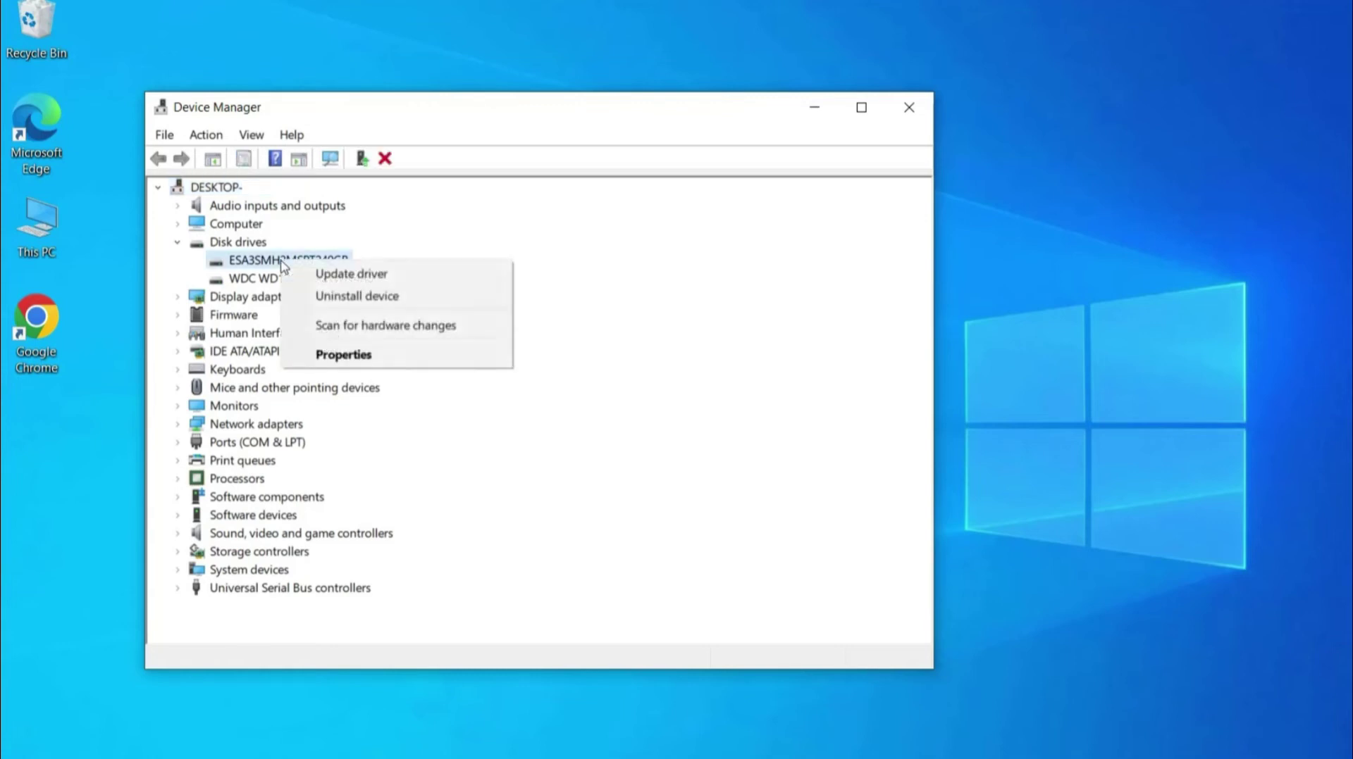
{"action": "left_click", "coordinate": [361, 275]}
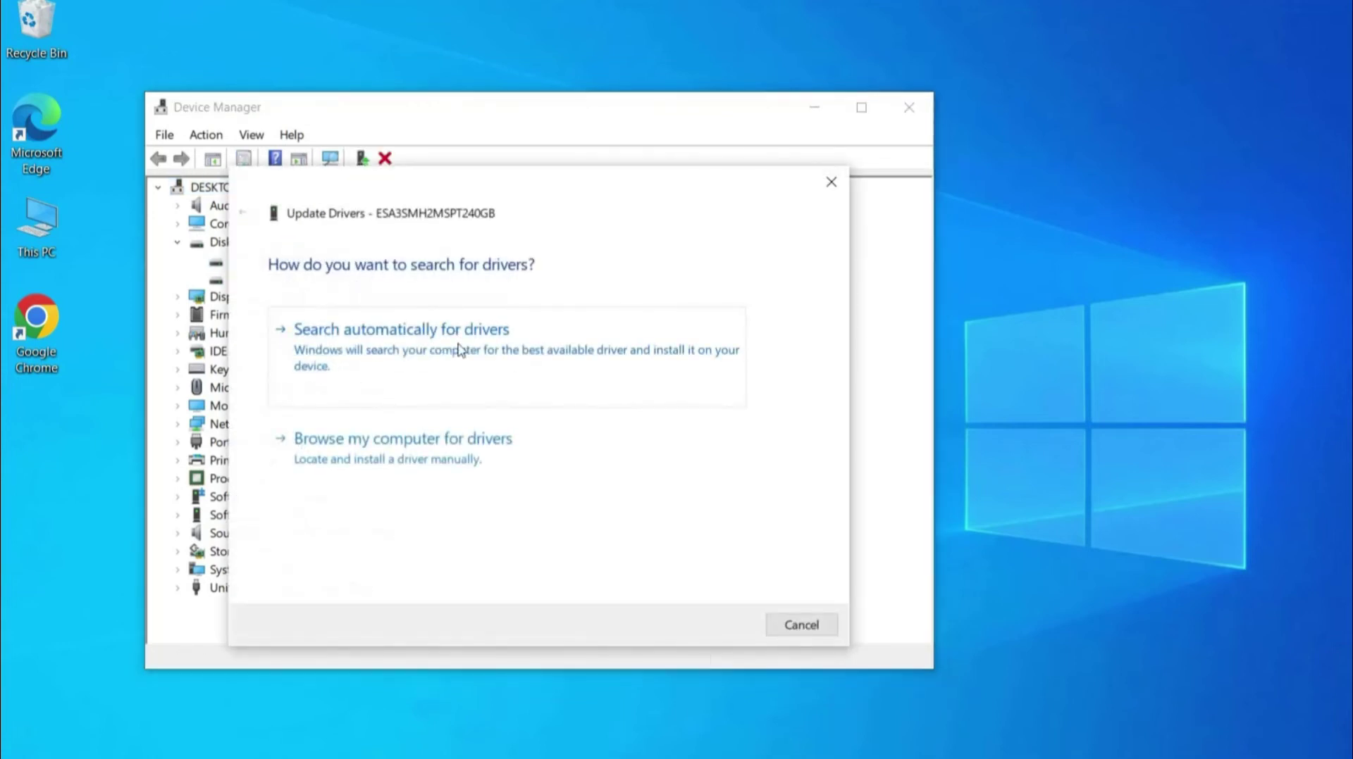
{"action": "left_click", "coordinate": [403, 337]}
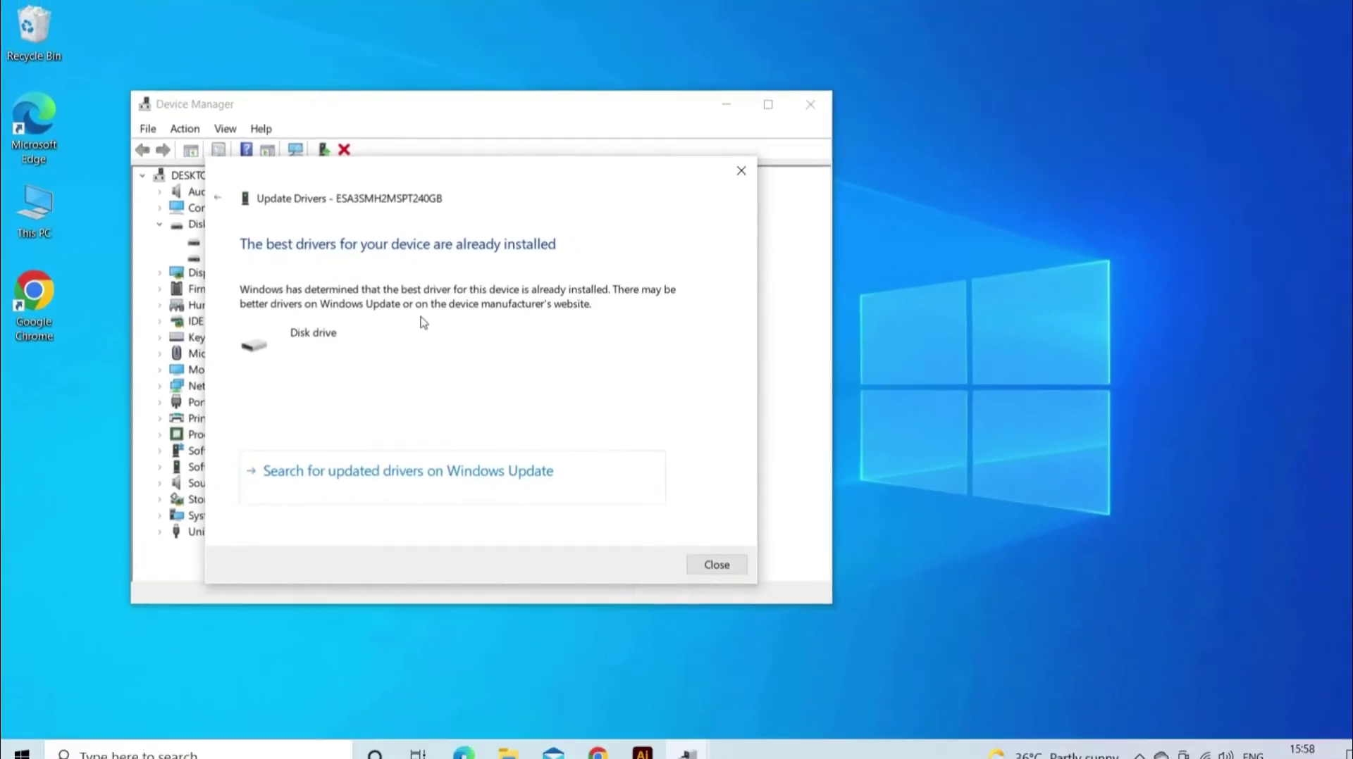
{"action": "left_click", "coordinate": [701, 554]}
{"action": "left_click", "coordinate": [792, 103]}
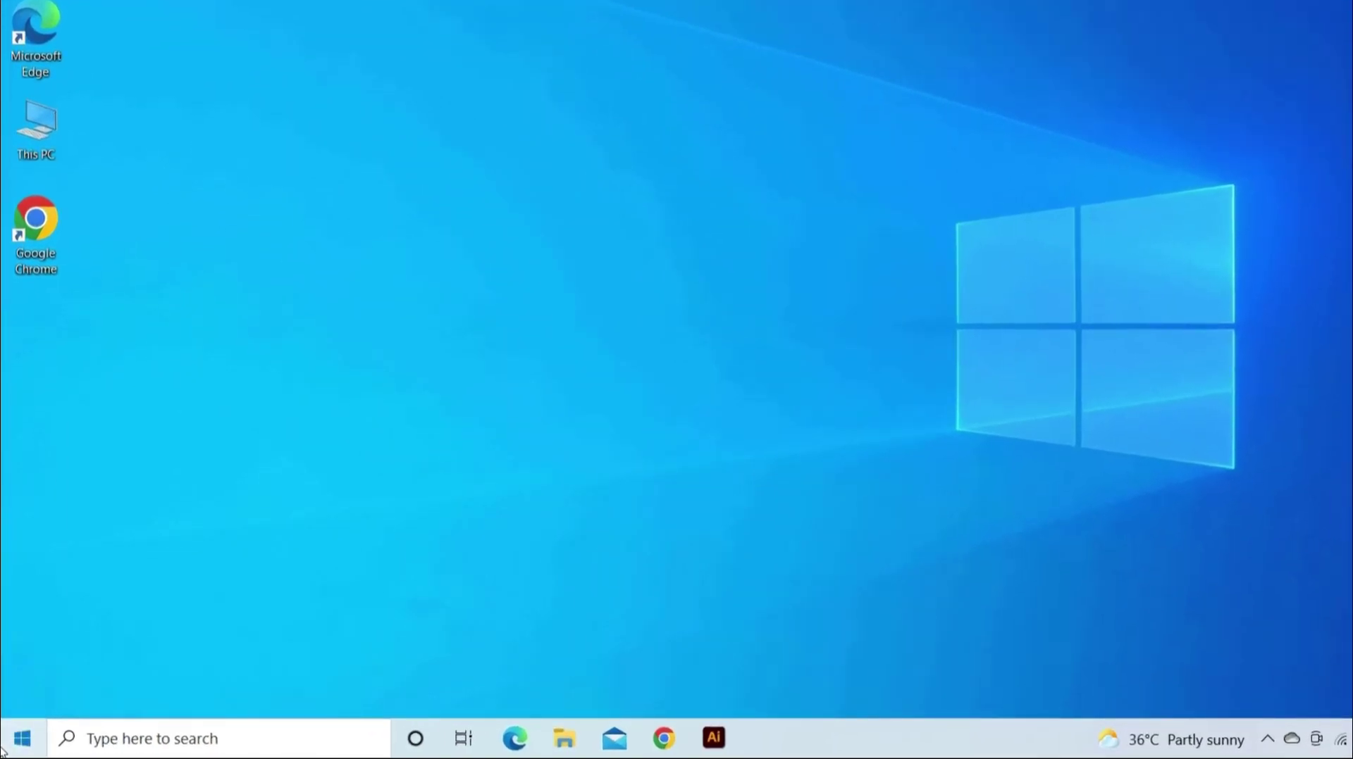
Step: Bring up the Start menu's Power options, then dismiss the menu
{"action": "left_click", "coordinate": [6, 748]}
{"action": "left_click", "coordinate": [22, 698]}
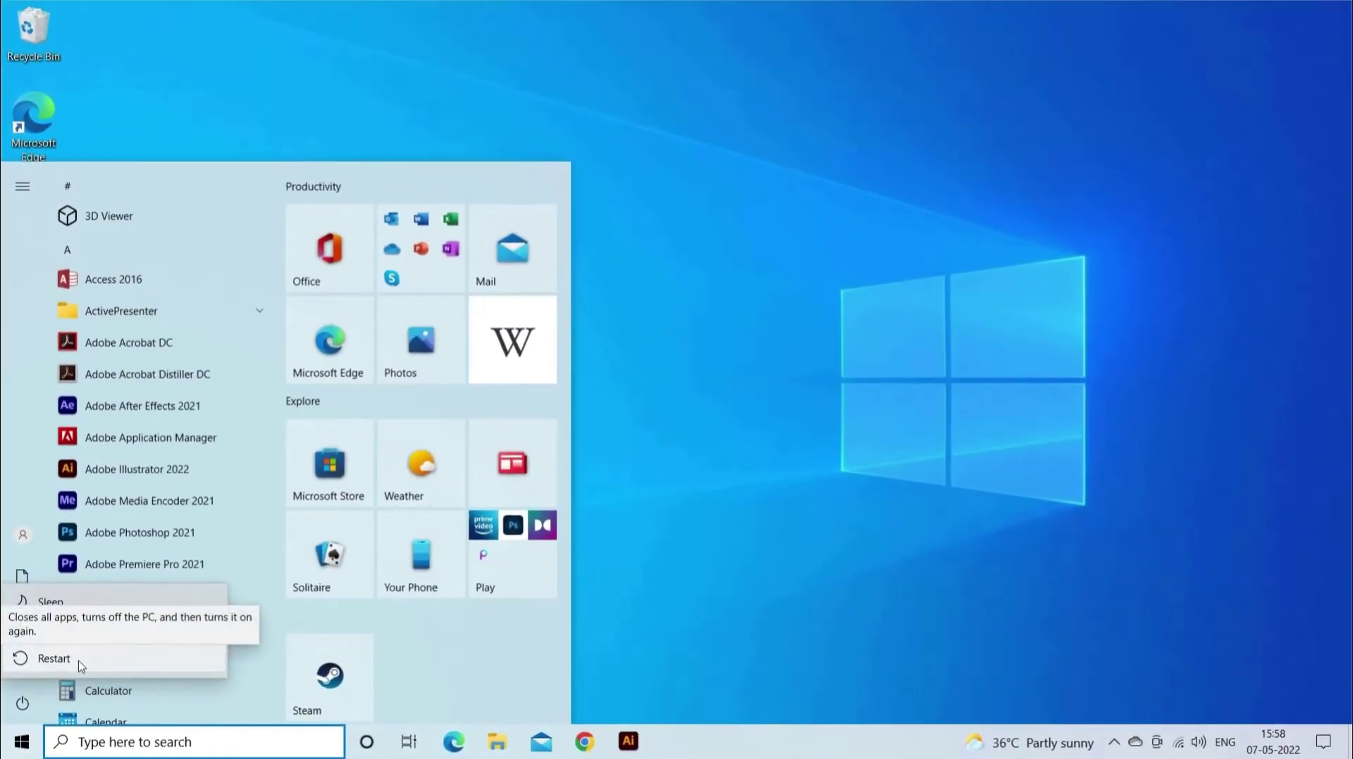
{"action": "left_click", "coordinate": [822, 502]}
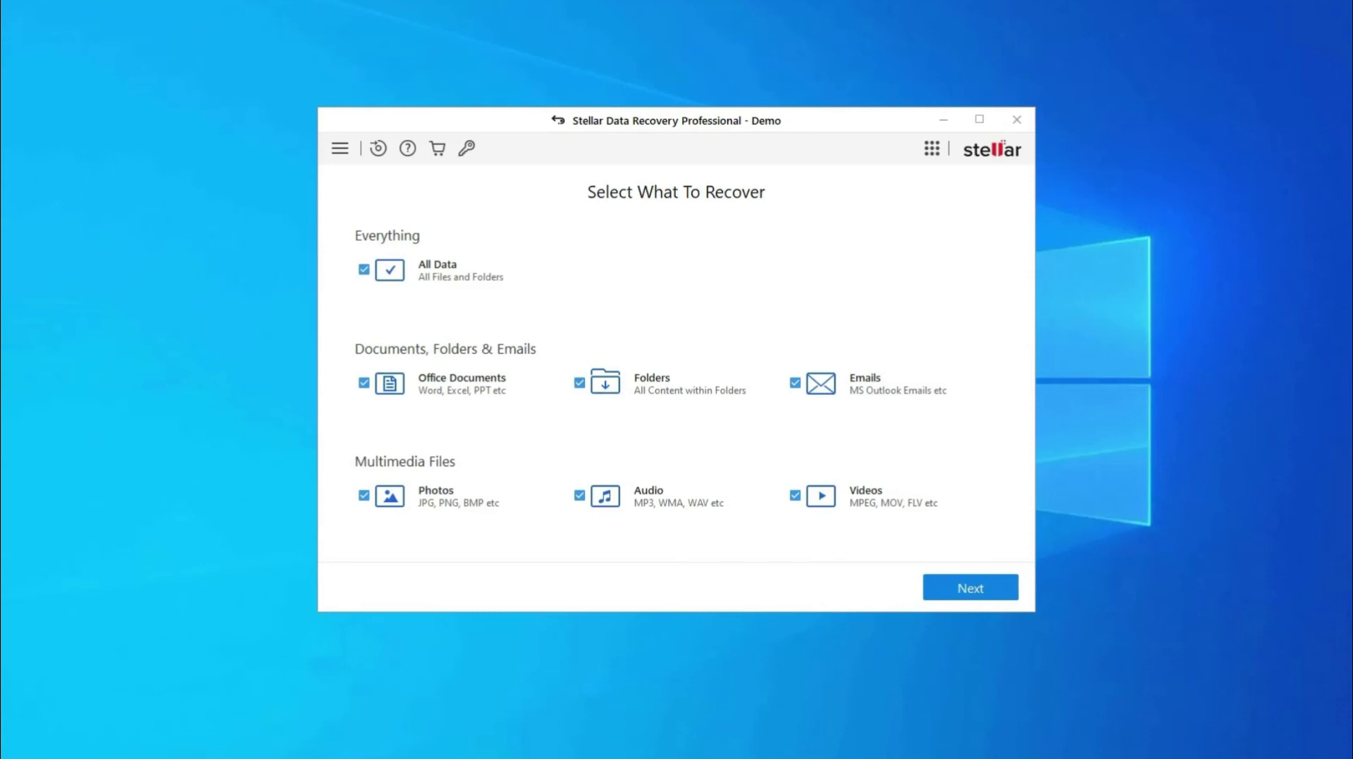
Step: Scan Local Disk (H:) for lost files and mark the found zip file for recovery
{"action": "key", "text": "Return"}
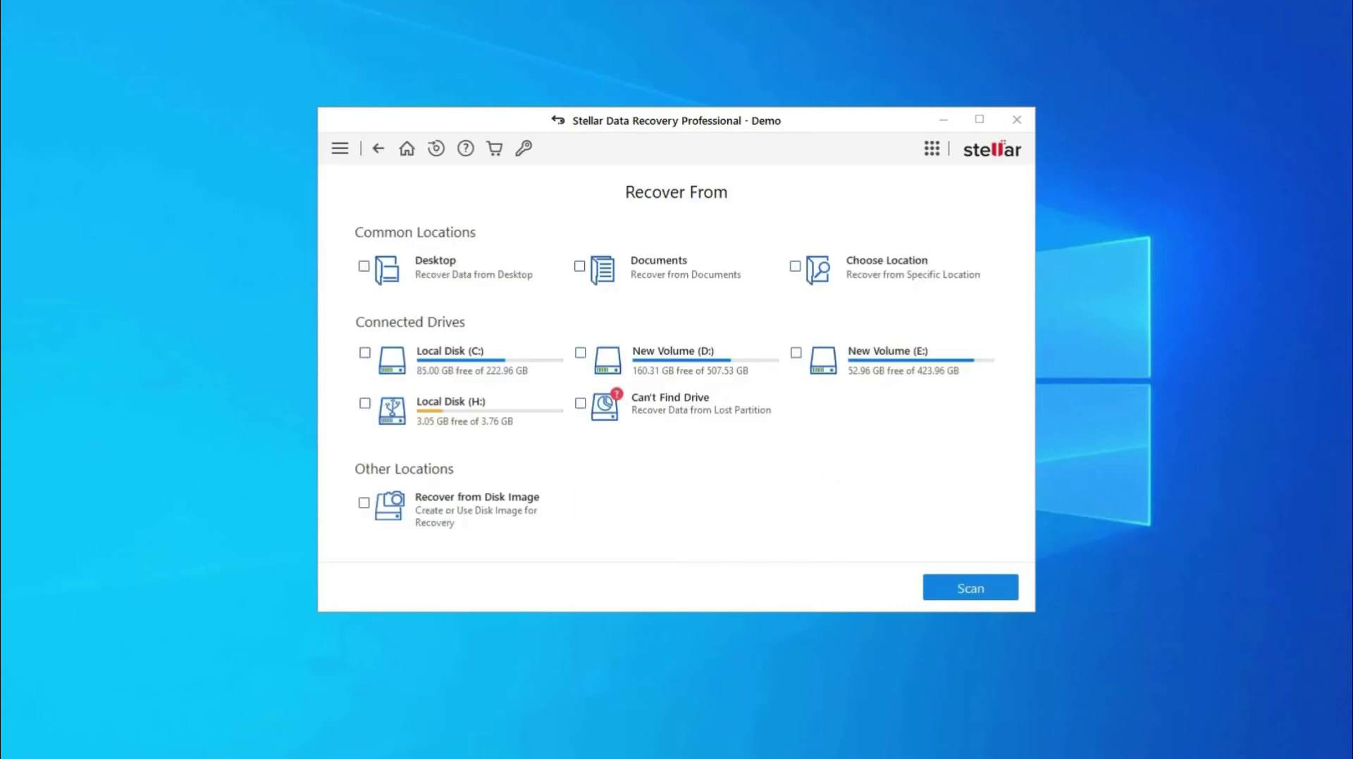
{"action": "left_click", "coordinate": [364, 403]}
{"action": "key", "text": "space"}
{"action": "left_click", "coordinate": [483, 420]}
{"action": "left_click", "coordinate": [978, 596]}
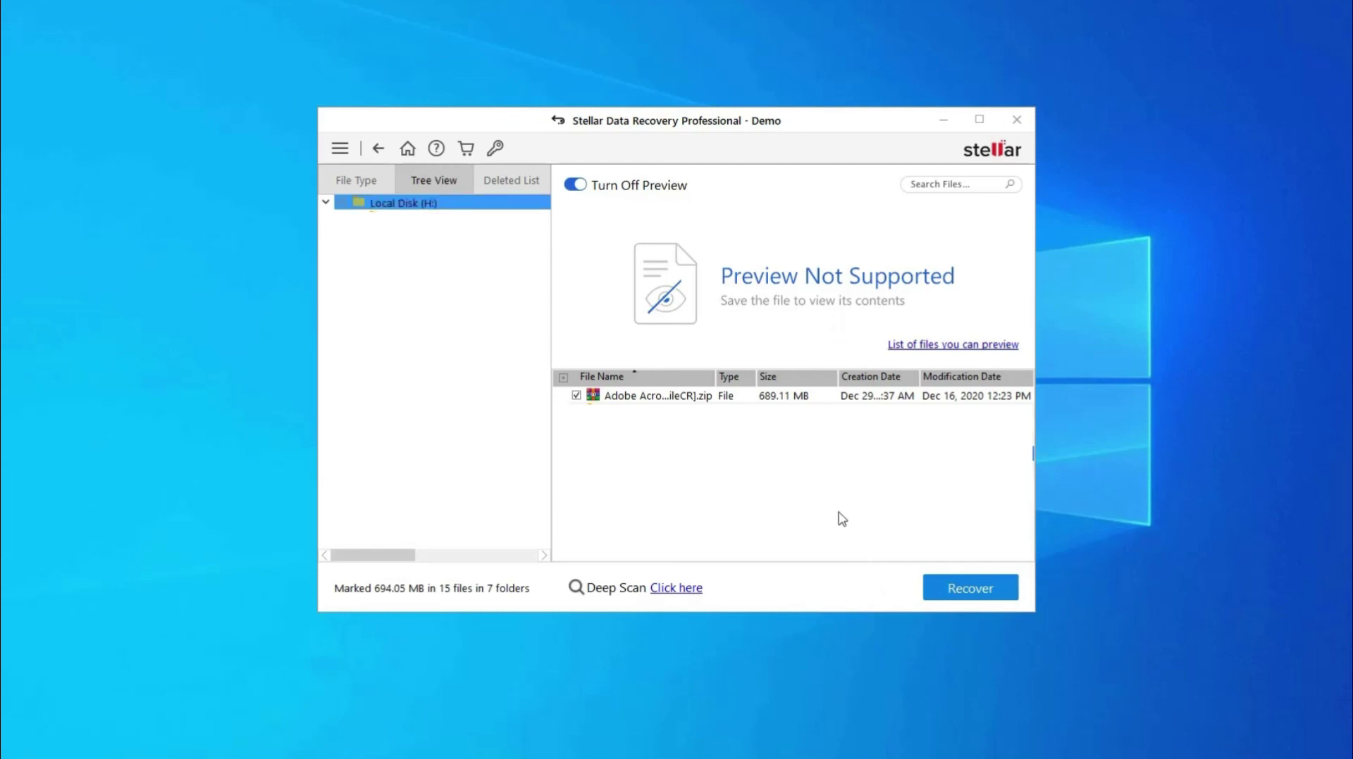
{"action": "left_click", "coordinate": [576, 396]}
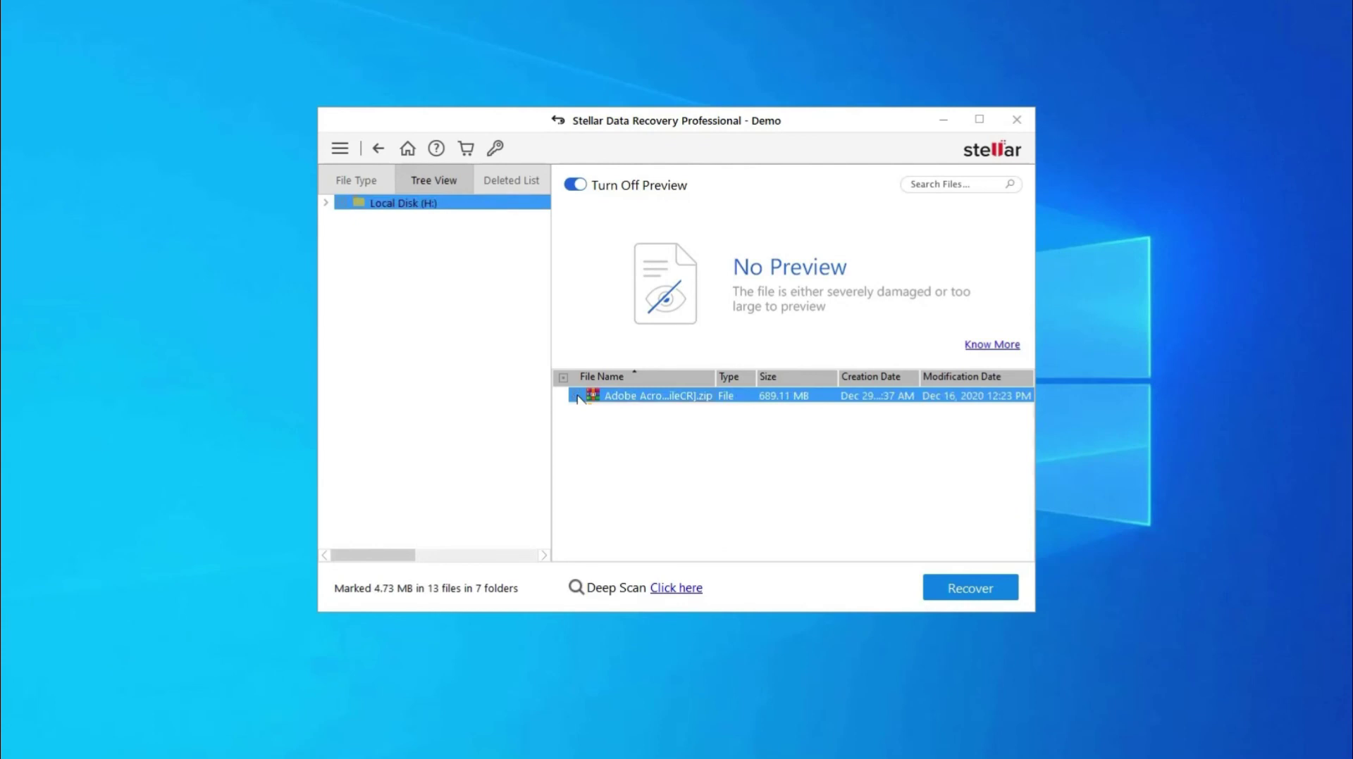
{"action": "left_click", "coordinate": [577, 396]}
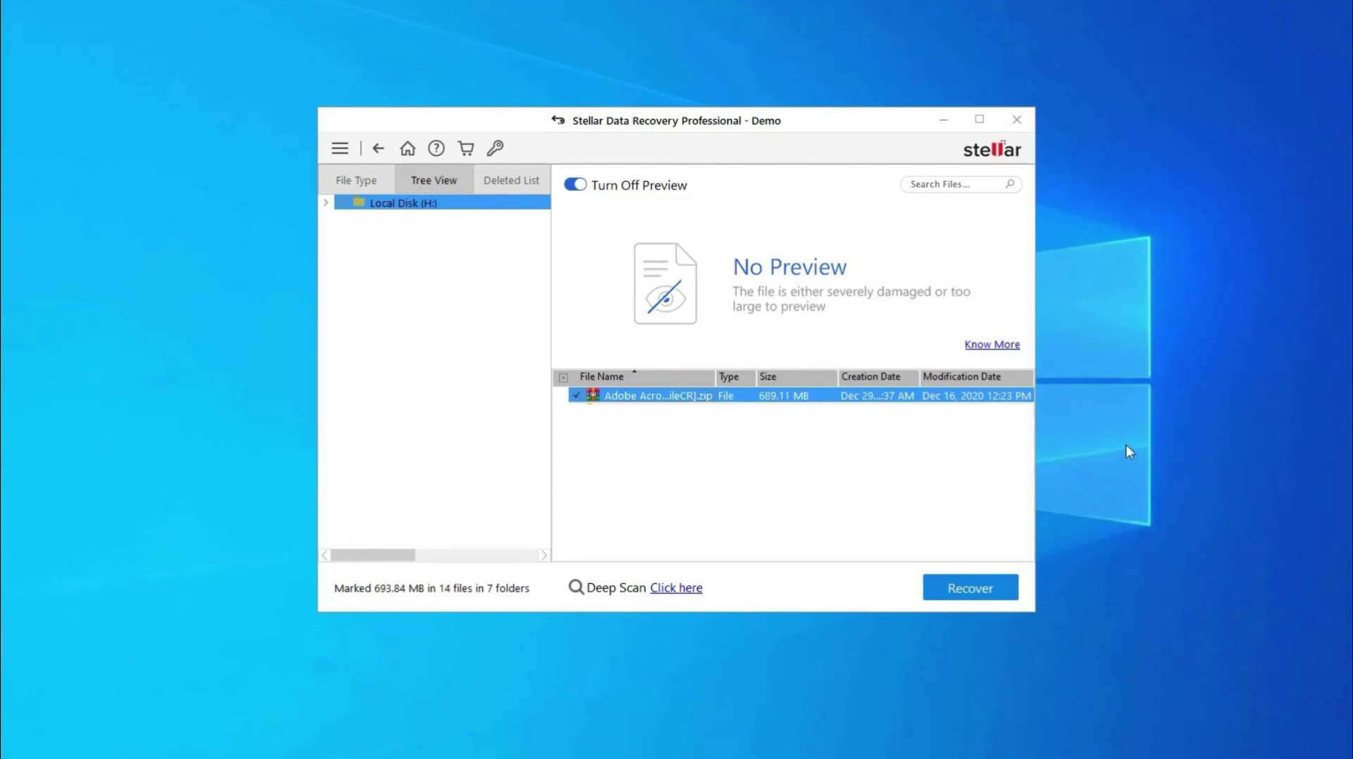